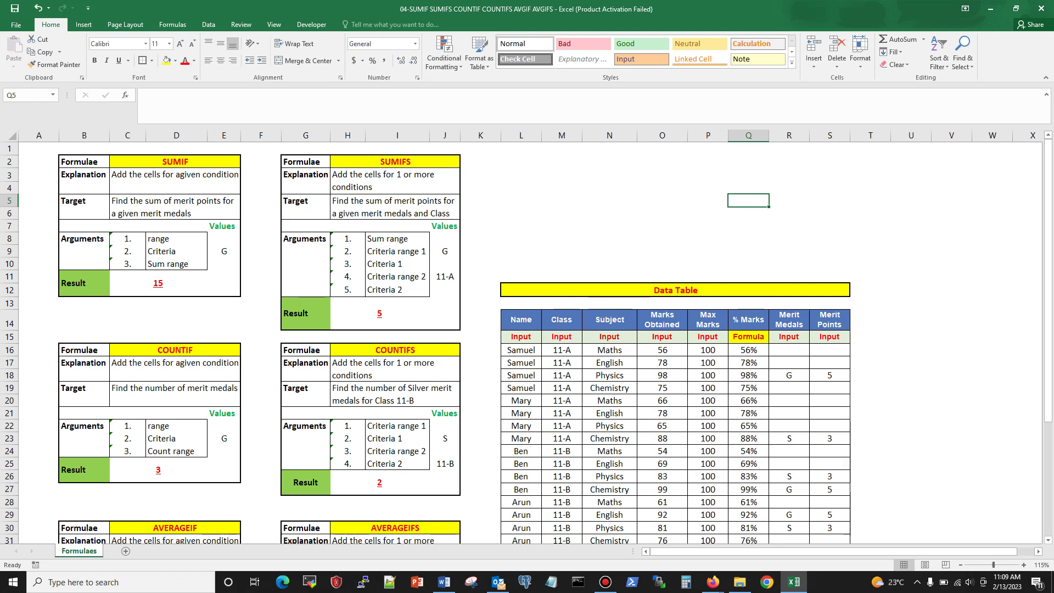
# Step: Review the AVERAGEIF and AVERAGEIFS headings and the Data Table's name, class, % Marks, Merit Medals and Merit Points entries
pyautogui.click(175, 528)
pyautogui.click(395, 528)
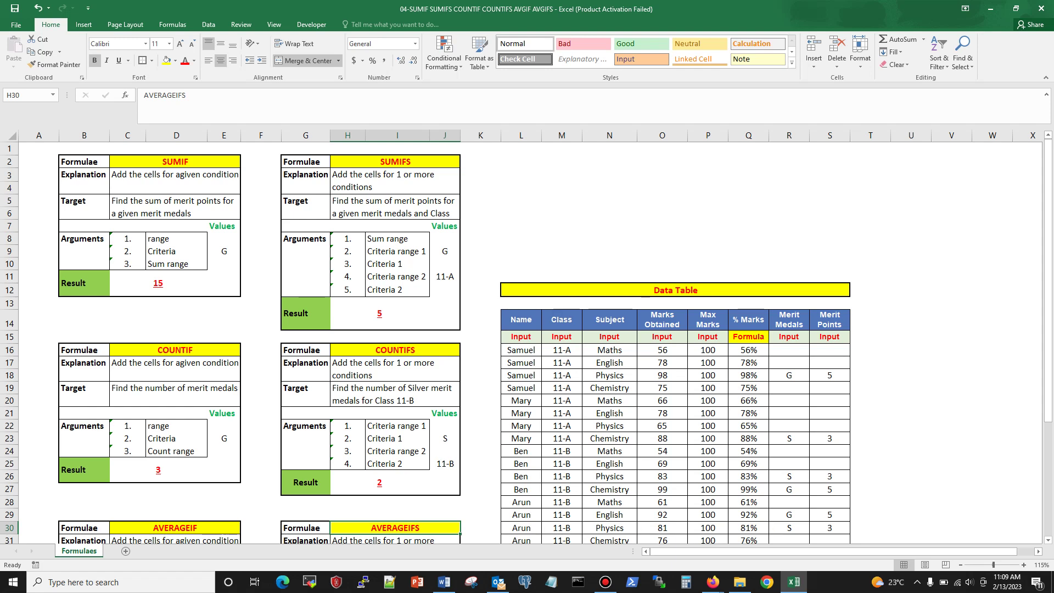
pyautogui.scroll(-2, 526, 340)
pyautogui.click(520, 242)
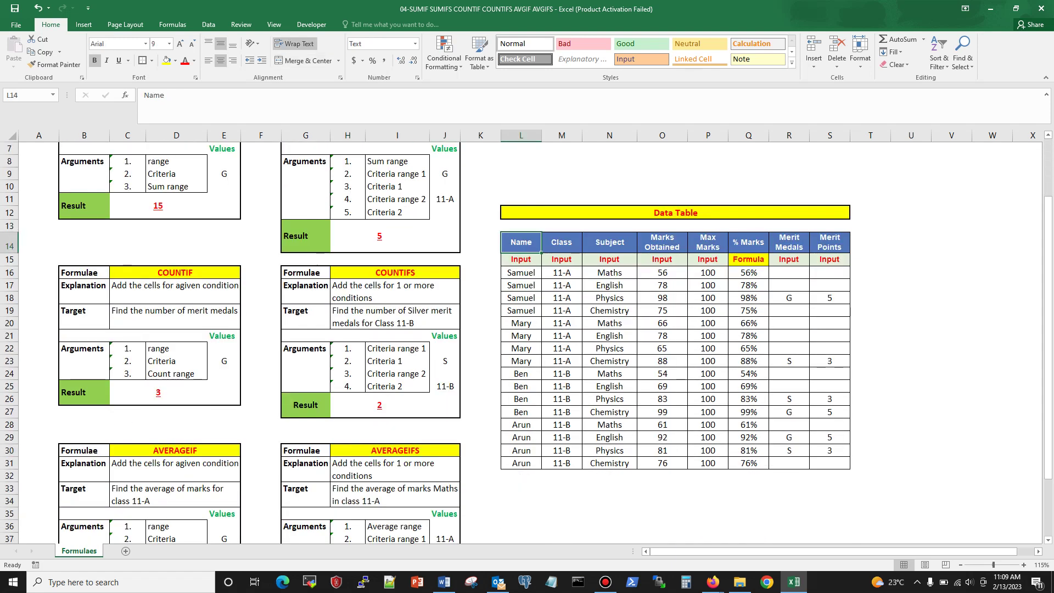
pyautogui.click(562, 242)
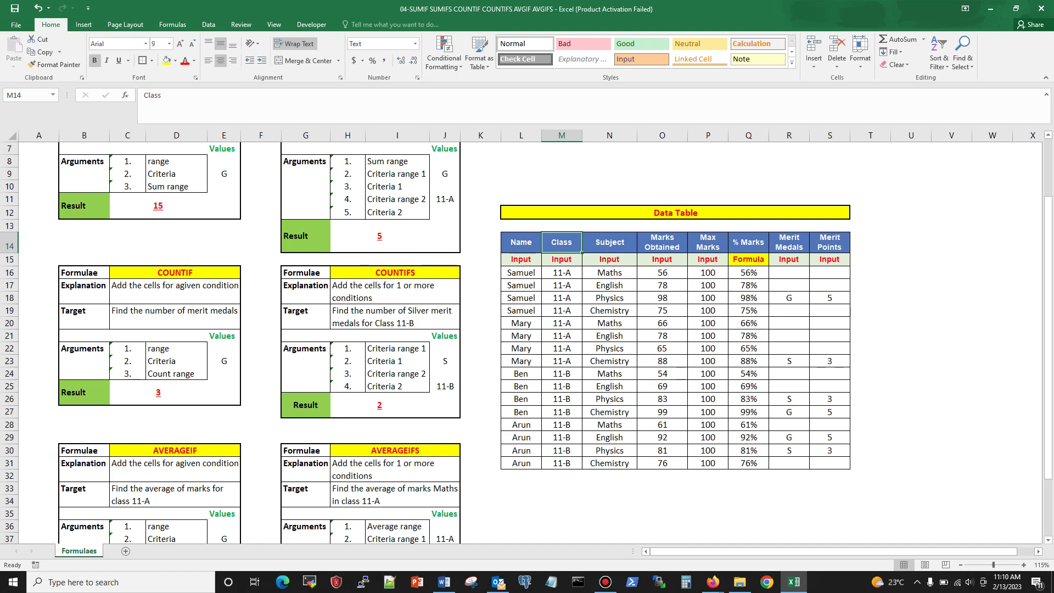
pyautogui.click(748, 273)
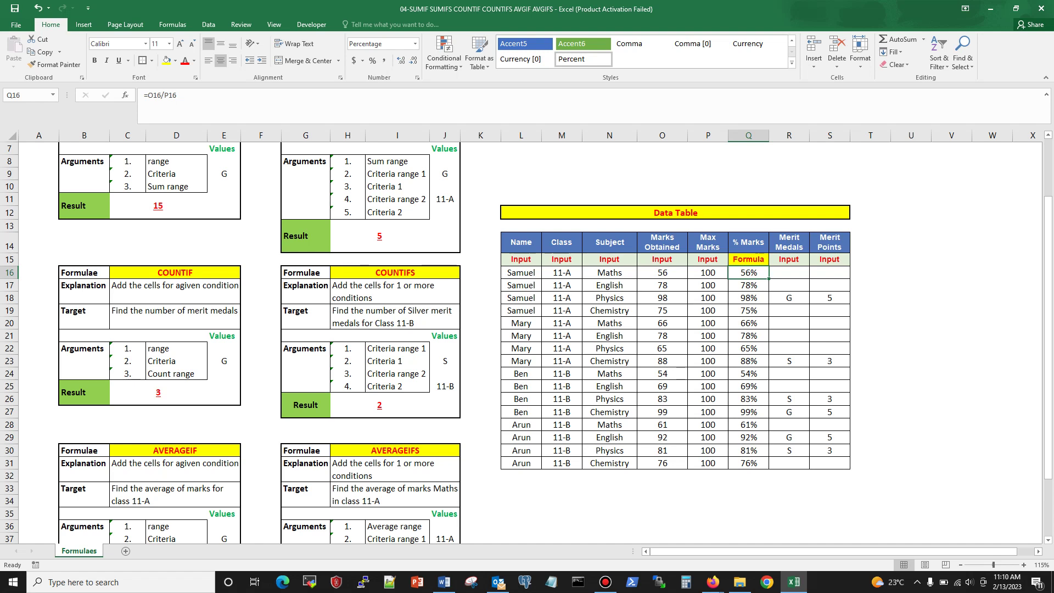
pyautogui.click(789, 297)
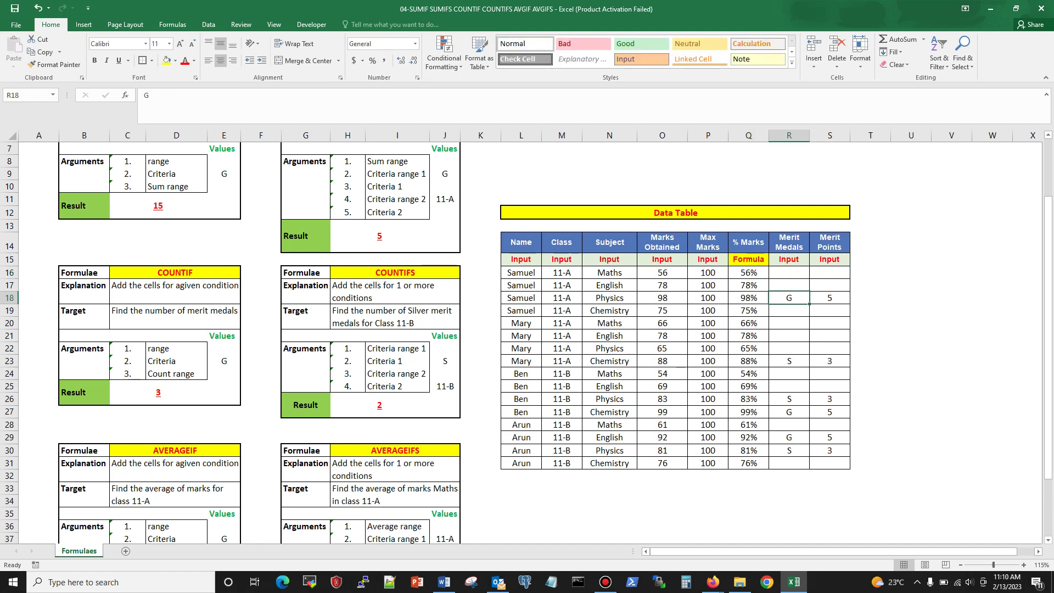
pyautogui.click(829, 298)
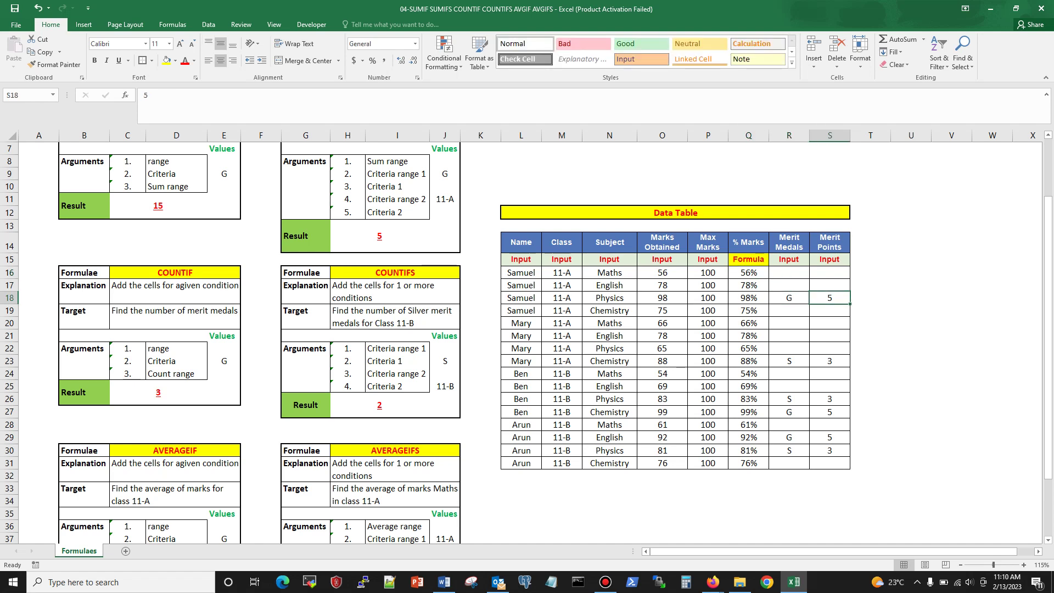
pyautogui.click(788, 362)
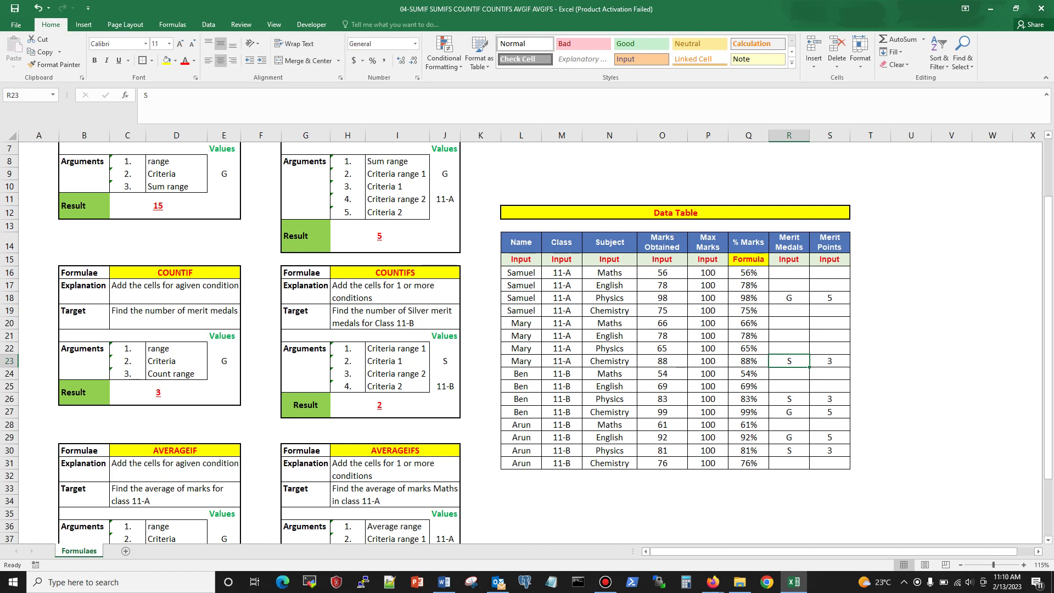
pyautogui.click(829, 361)
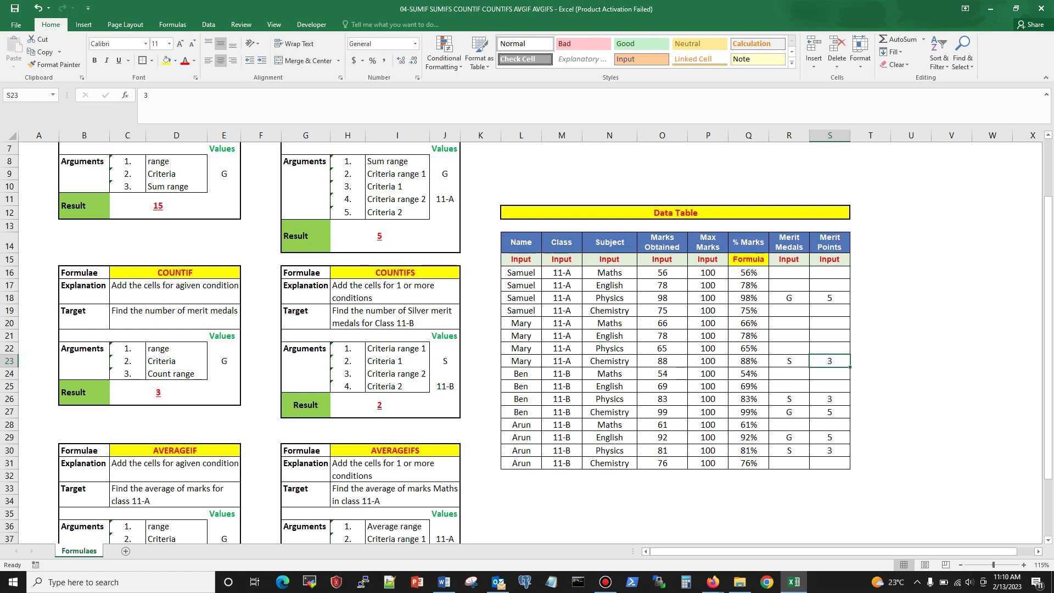
pyautogui.moveTo(520, 241); pyautogui.dragTo(829, 463)
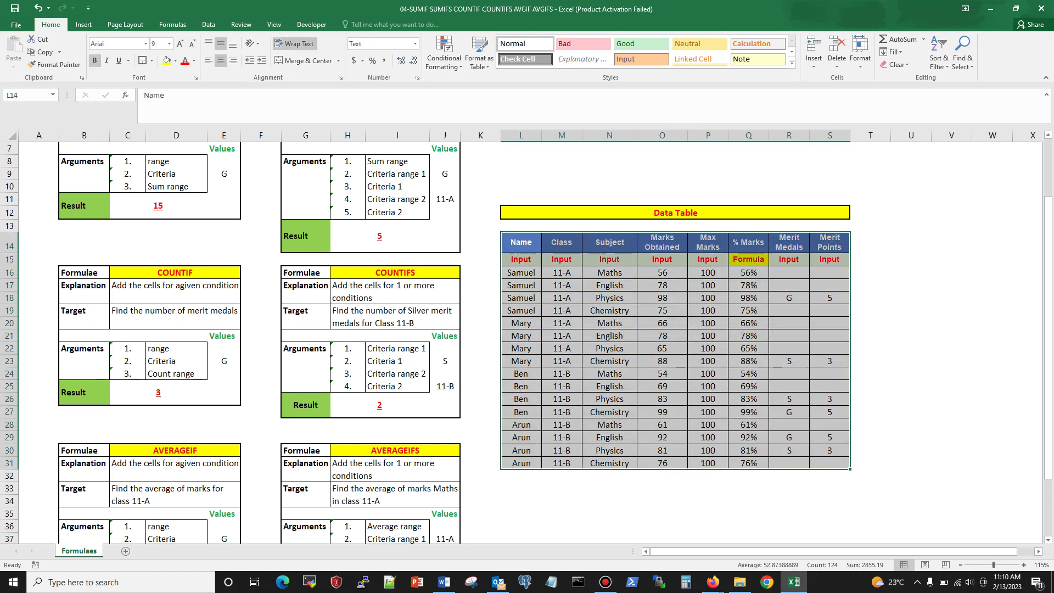
pyautogui.scroll(2, 675, 341)
pyautogui.click(661, 238)
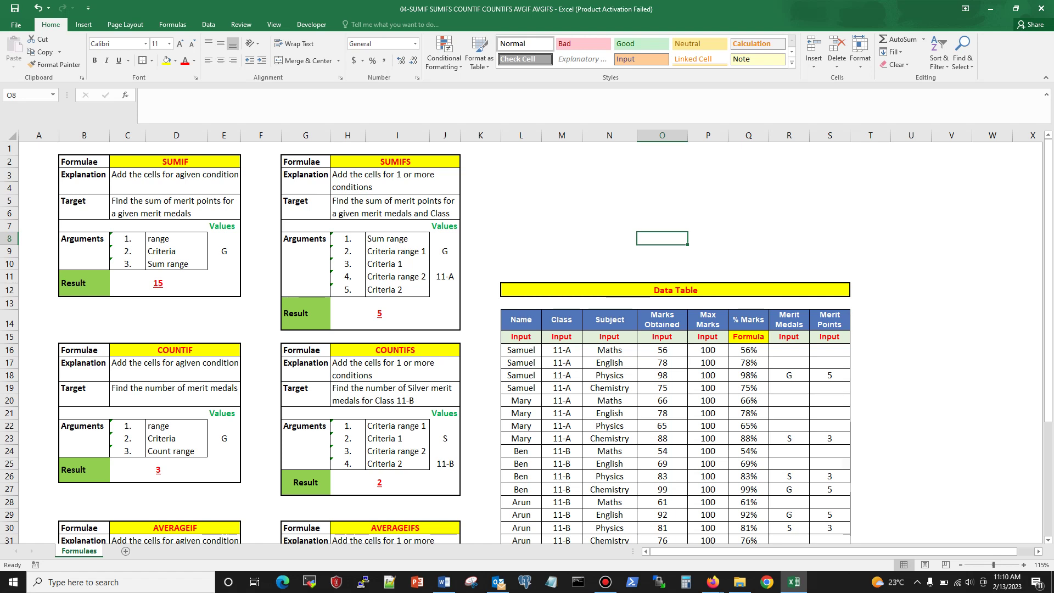
# Step: Correct the SUMIF block's explanation text to read "Add the cells for a given condition"
pyautogui.click(84, 180)
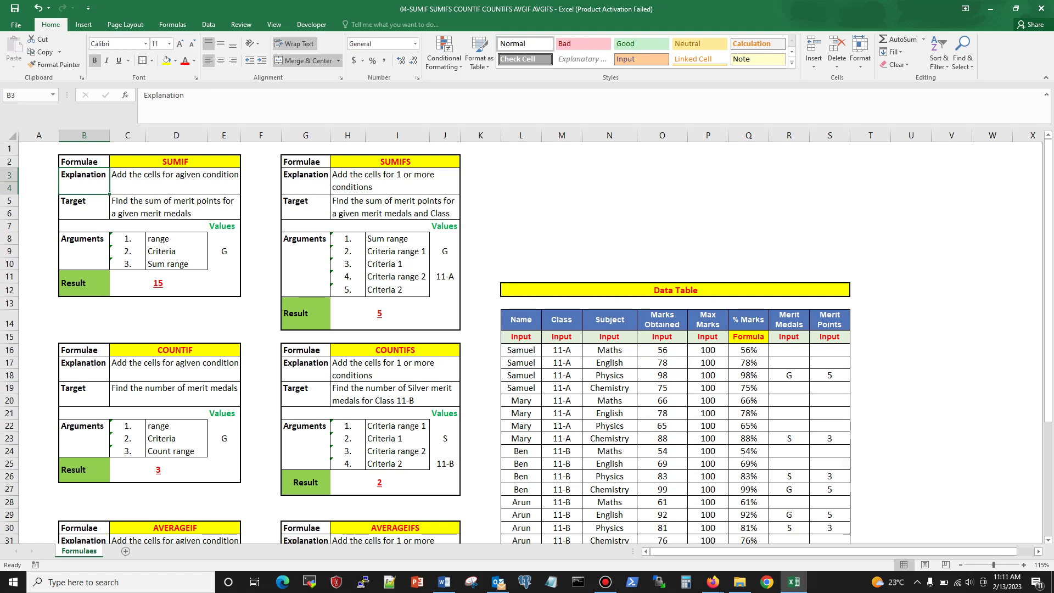
pyautogui.doubleClick(180, 174)
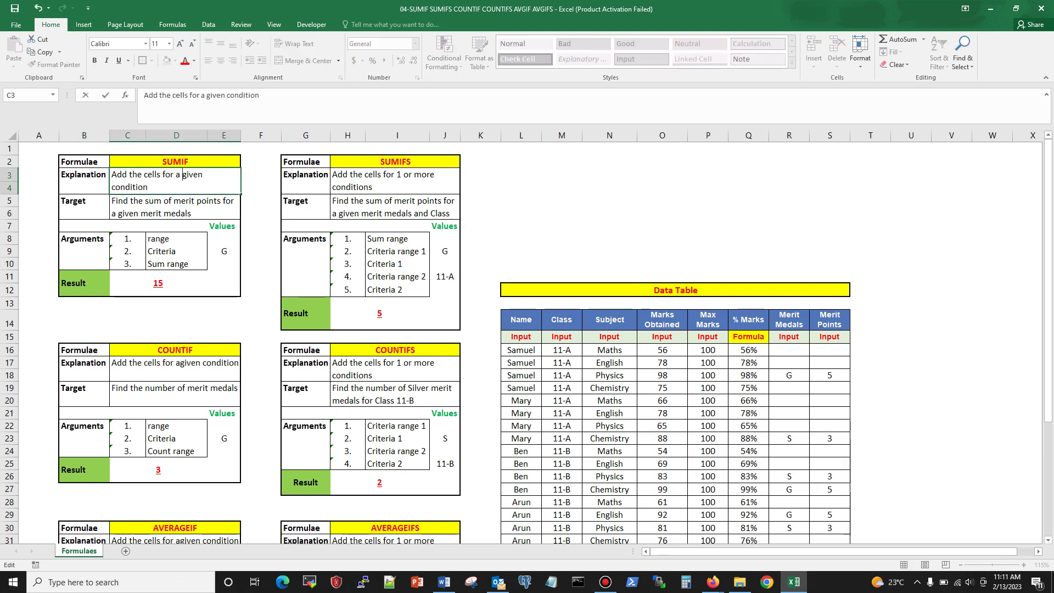
pyautogui.click(609, 238)
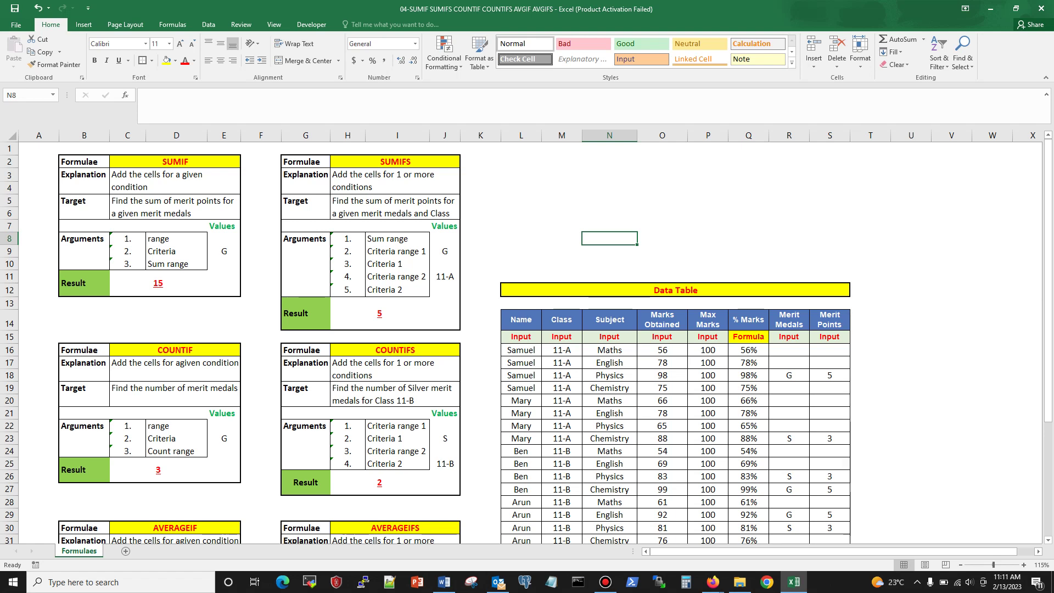
# Step: Rename the Target label in the SUMIF block as "Problem statement"
pyautogui.click(174, 207)
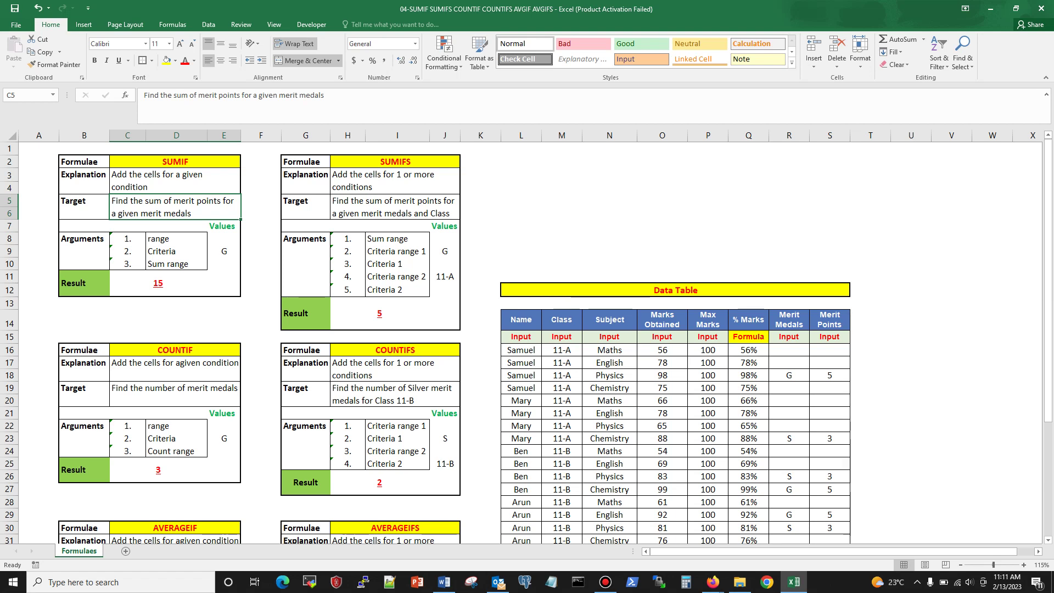
pyautogui.moveTo(521, 319); pyautogui.dragTo(790, 519)
pyautogui.click(175, 206)
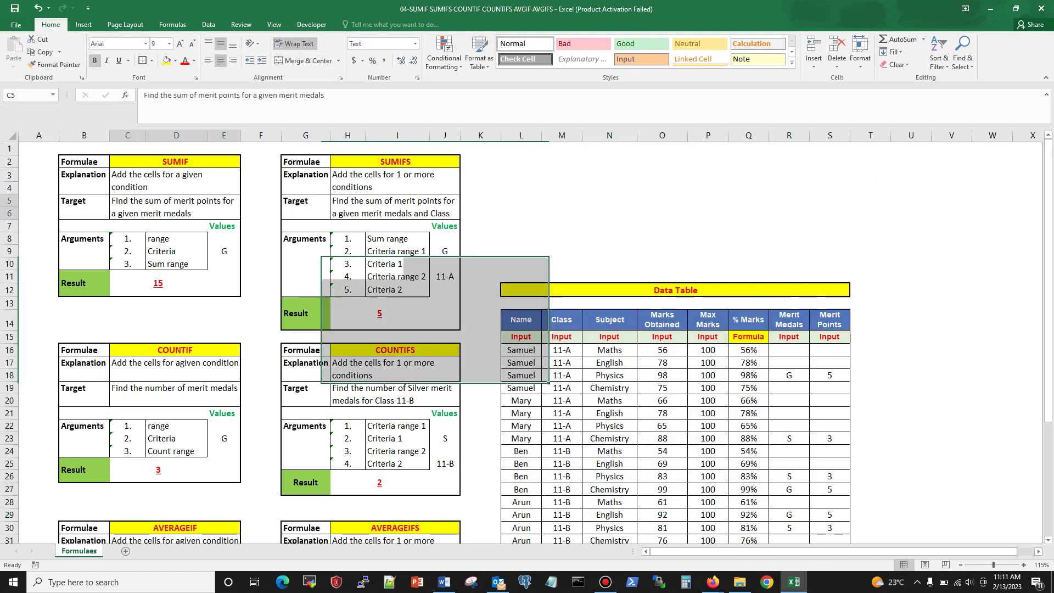
pyautogui.click(83, 207)
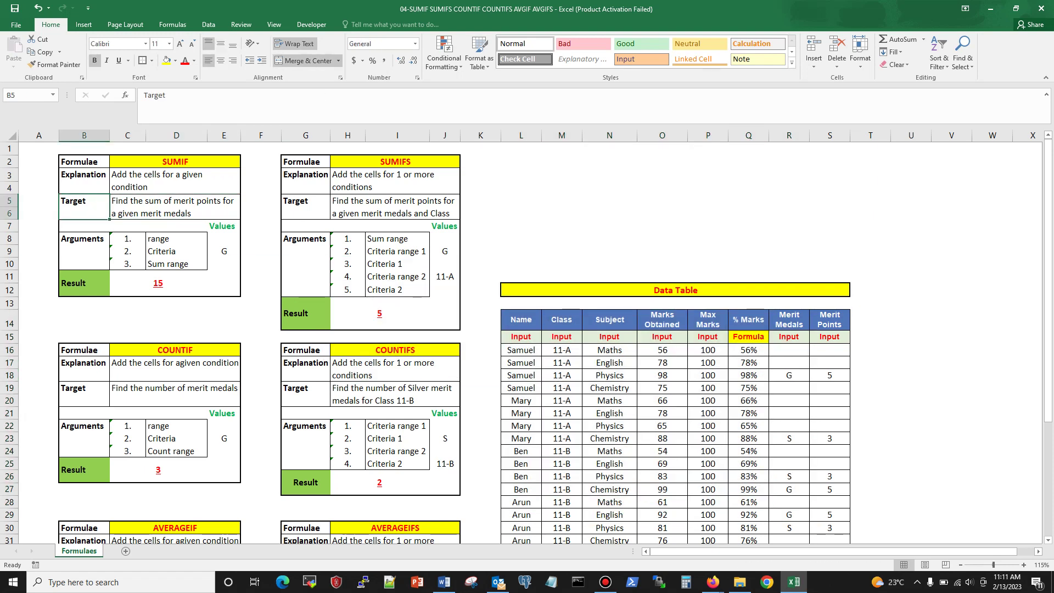
pyautogui.write('Problen')
pyautogui.press('BackSpace')
pyautogui.press('BackSpace')
pyautogui.write('m statement')
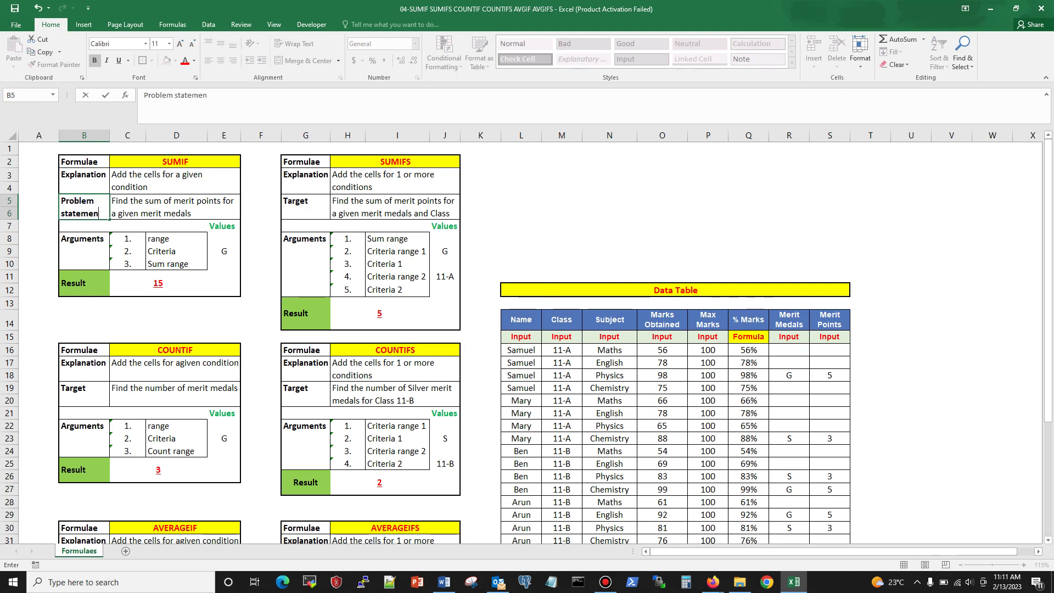
pyautogui.click(177, 250)
pyautogui.click(176, 207)
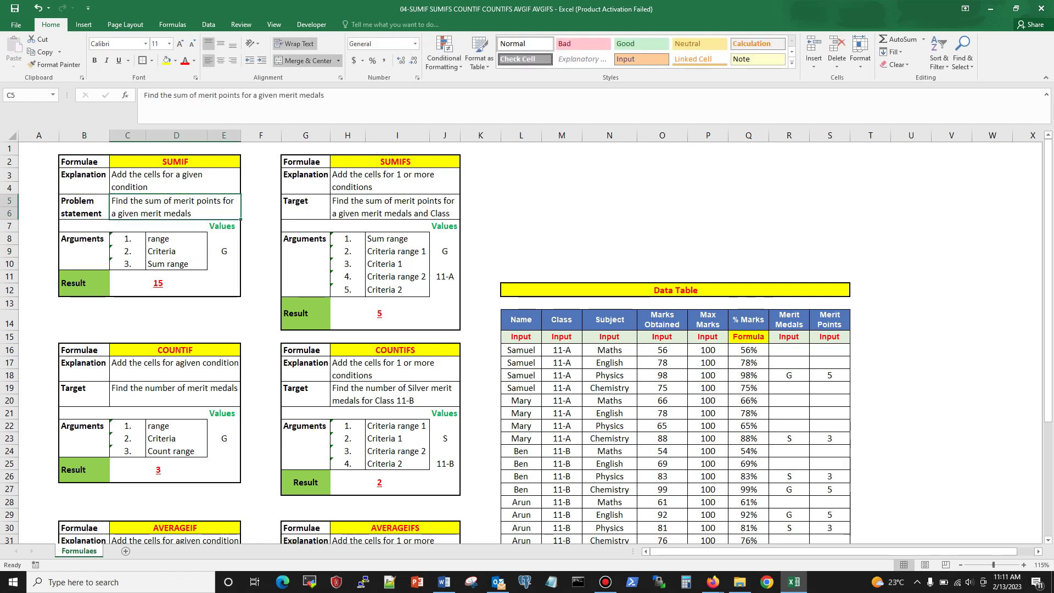
# Step: Clear the arguments of the SUMIF formula in C11 and enter R16:S31 as its range argument
pyautogui.click(789, 375)
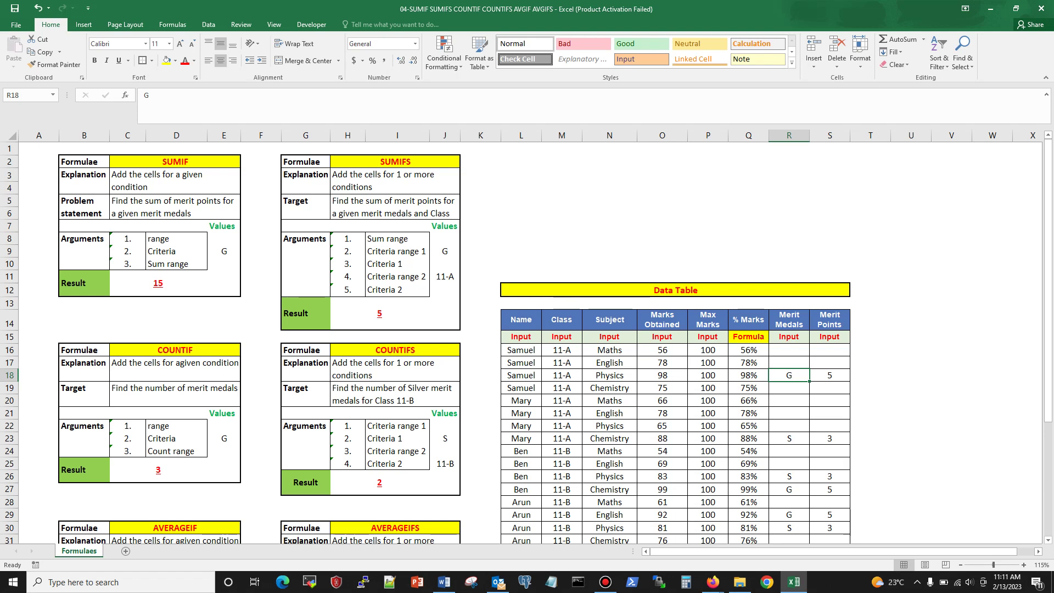
pyautogui.click(158, 283)
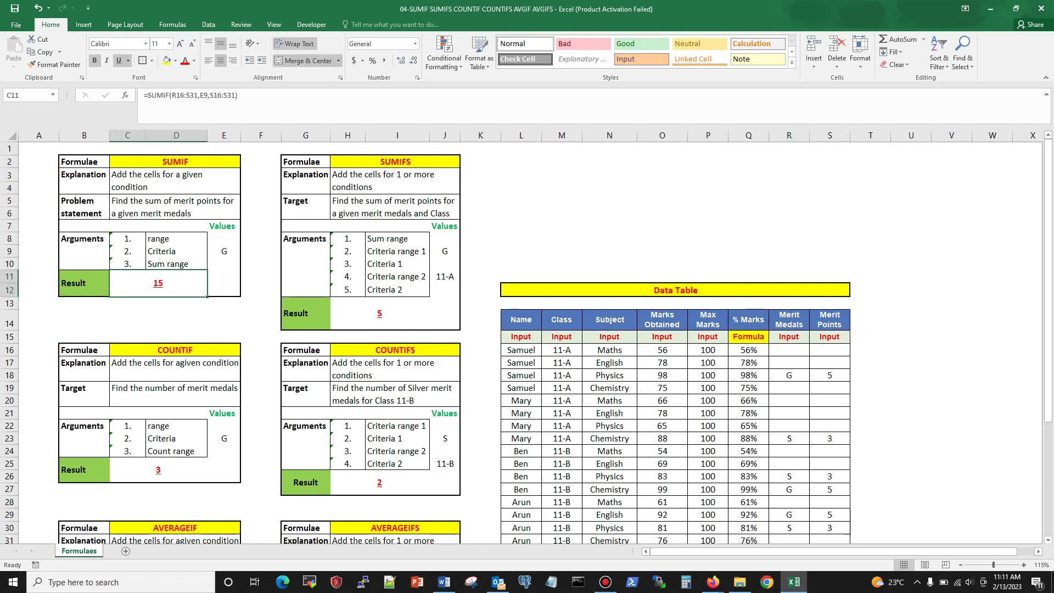
pyautogui.moveTo(239, 96); pyautogui.dragTo(170, 95)
pyautogui.press('BackSpace')
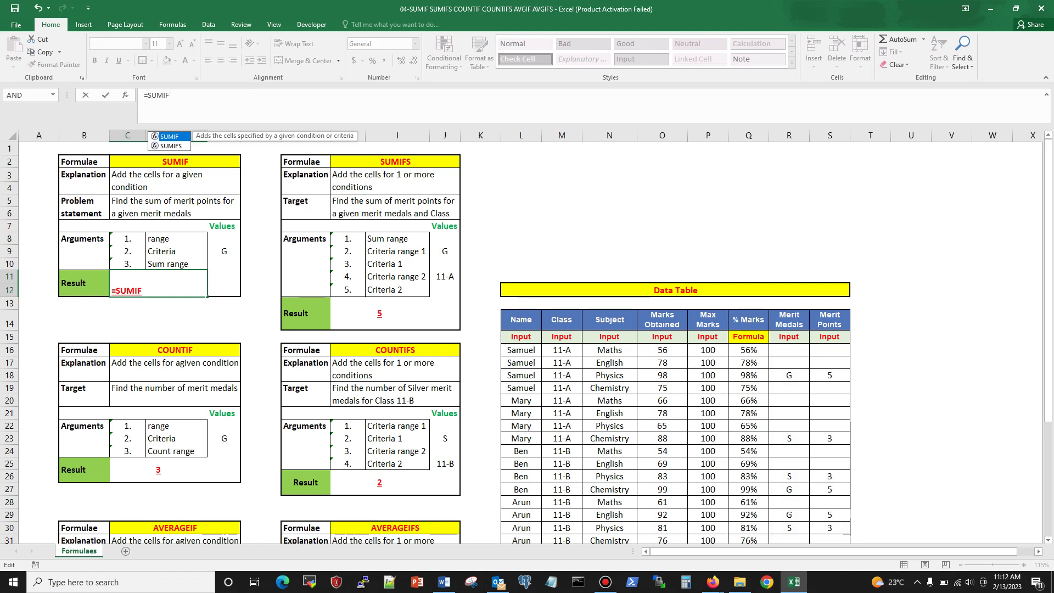
pyautogui.write('(')
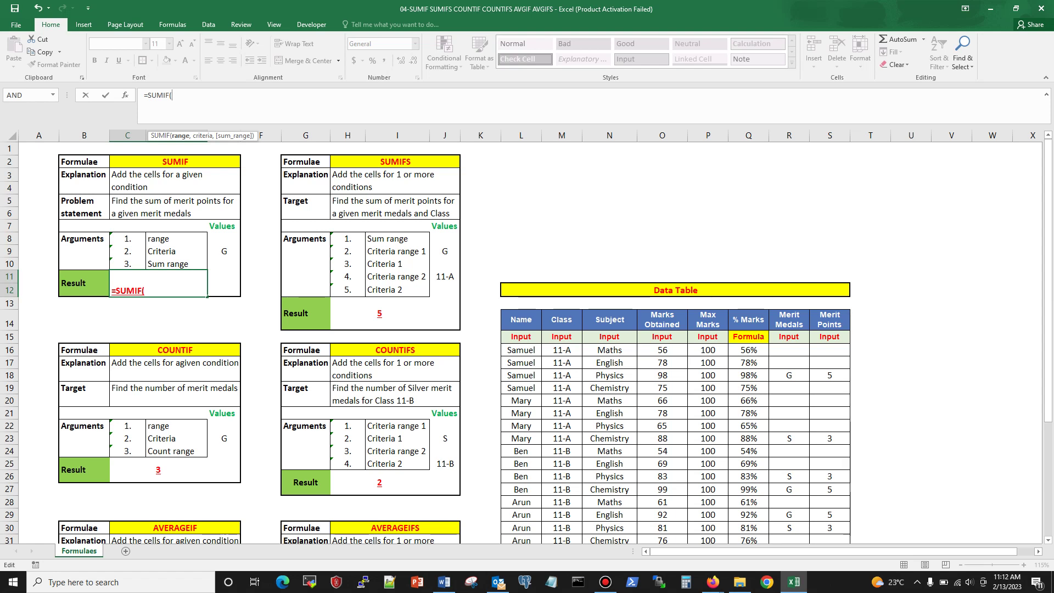
pyautogui.moveTo(788, 349); pyautogui.dragTo(839, 517)
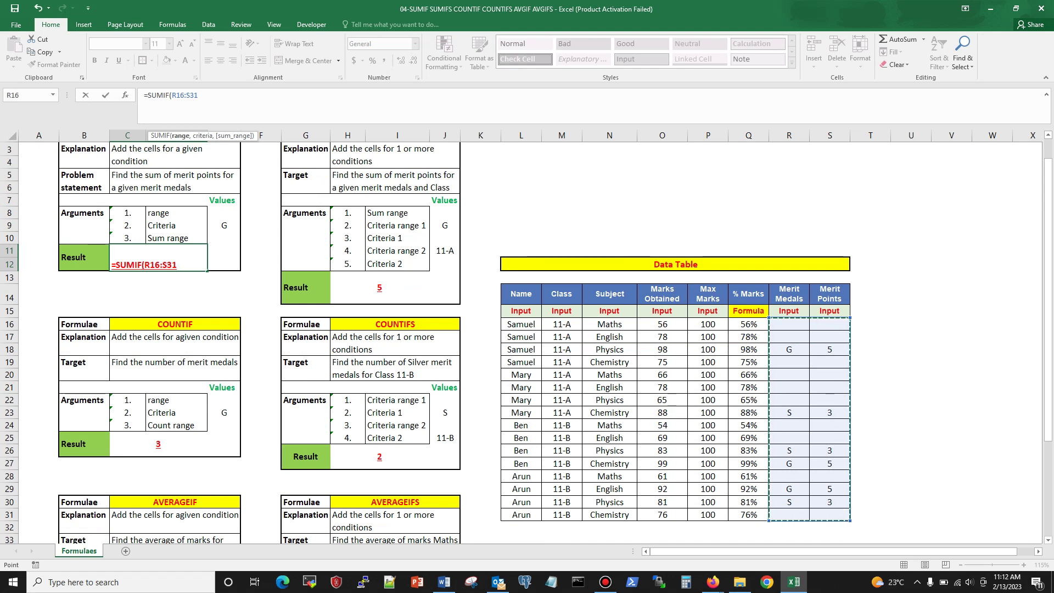
pyautogui.scroll(1, 526, 340)
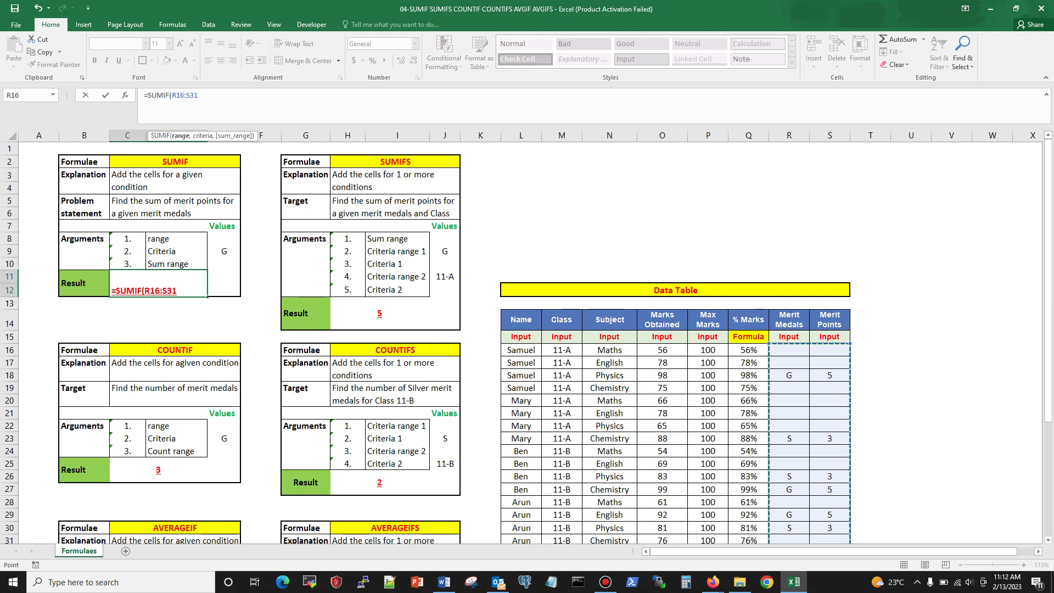
pyautogui.write(',')
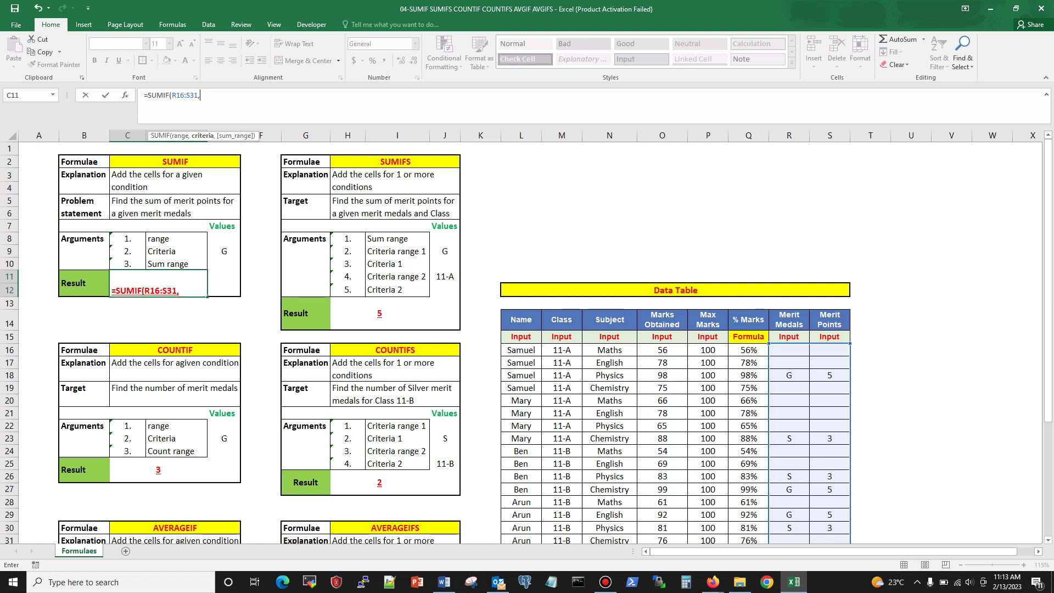
# Step: Enter "G" as the SUMIF criteria, and replace it with a reference to cell E9
pyautogui.write('G",')
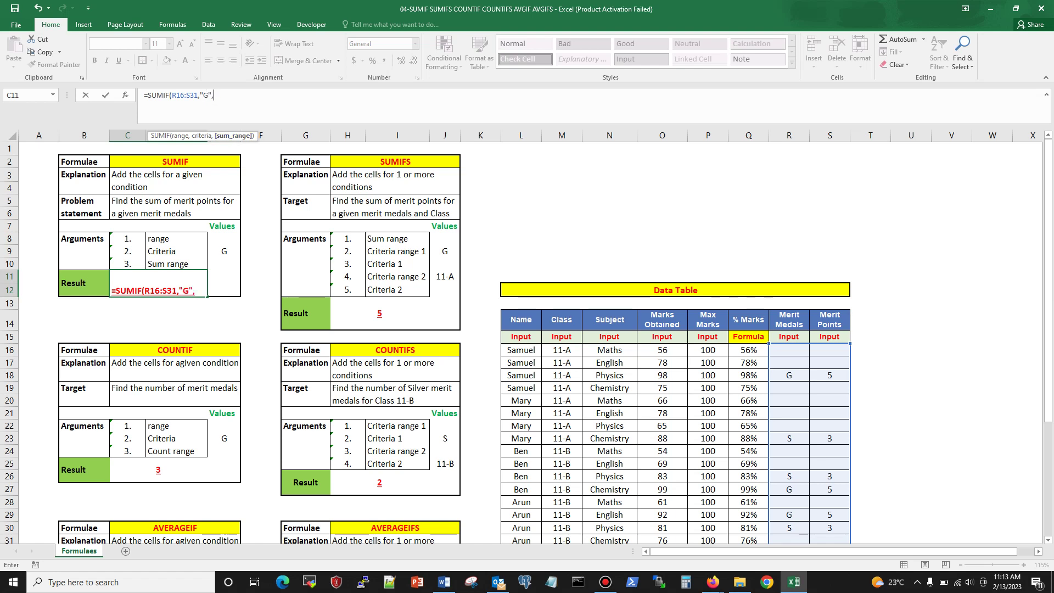
pyautogui.moveTo(212, 96); pyautogui.dragTo(200, 95)
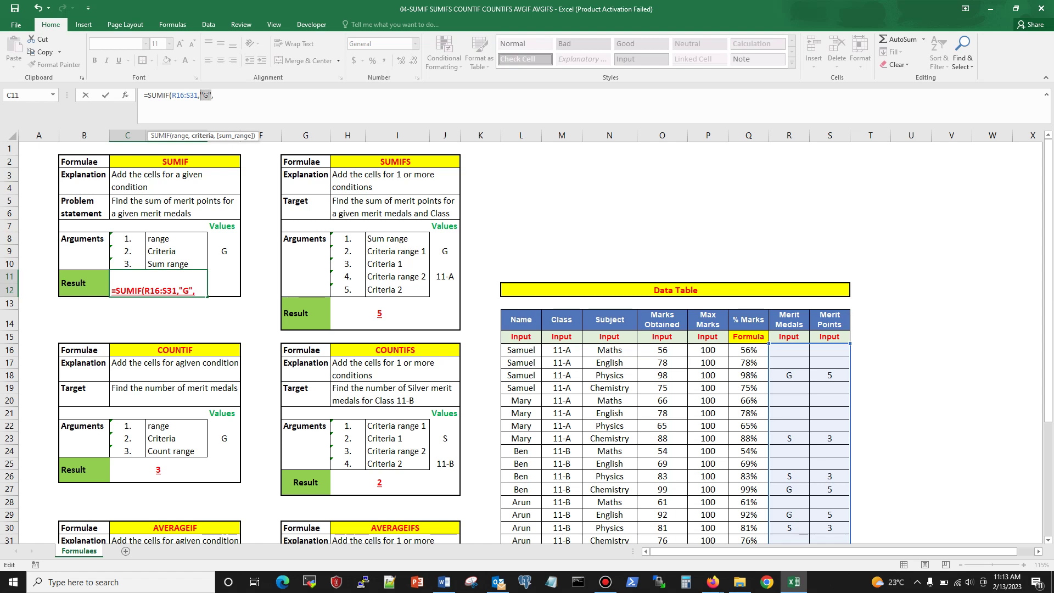
pyautogui.click(224, 252)
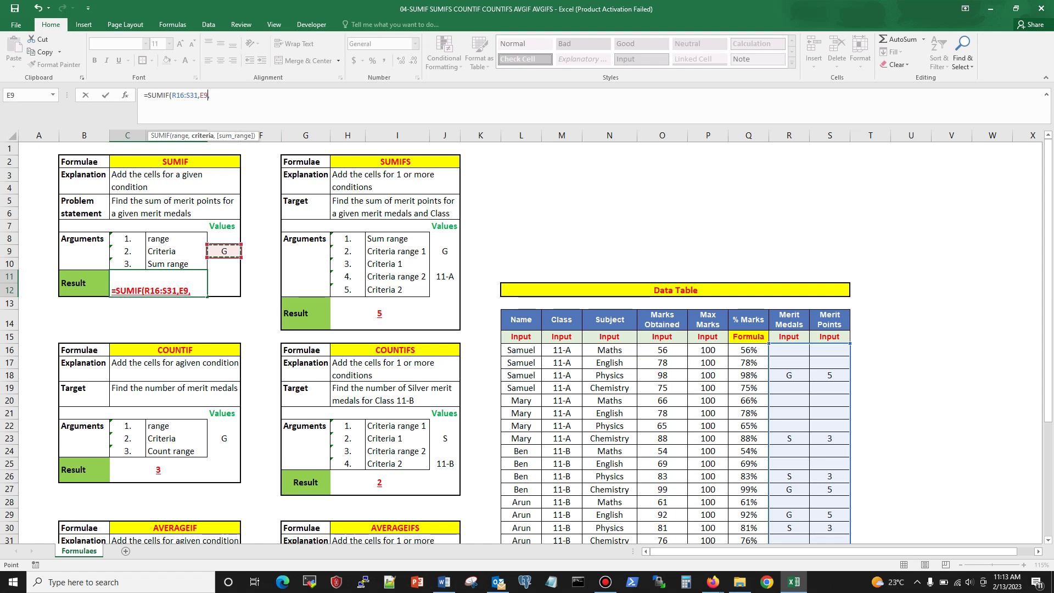
pyautogui.click(210, 95)
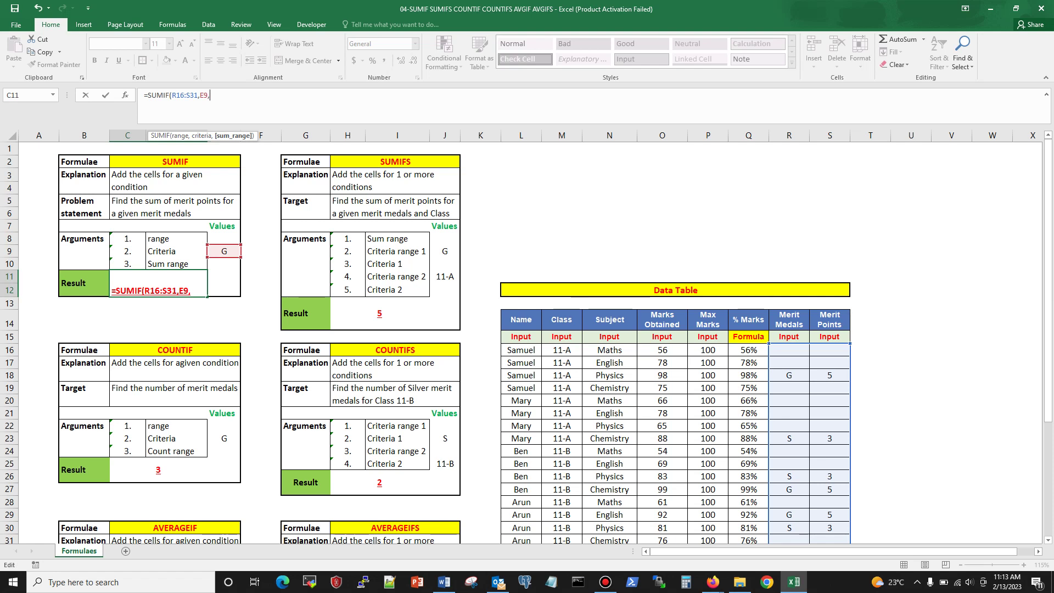
# Step: Complete the SUMIF formula with S16:S31 as the sum range
pyautogui.moveTo(829, 349); pyautogui.dragTo(839, 517)
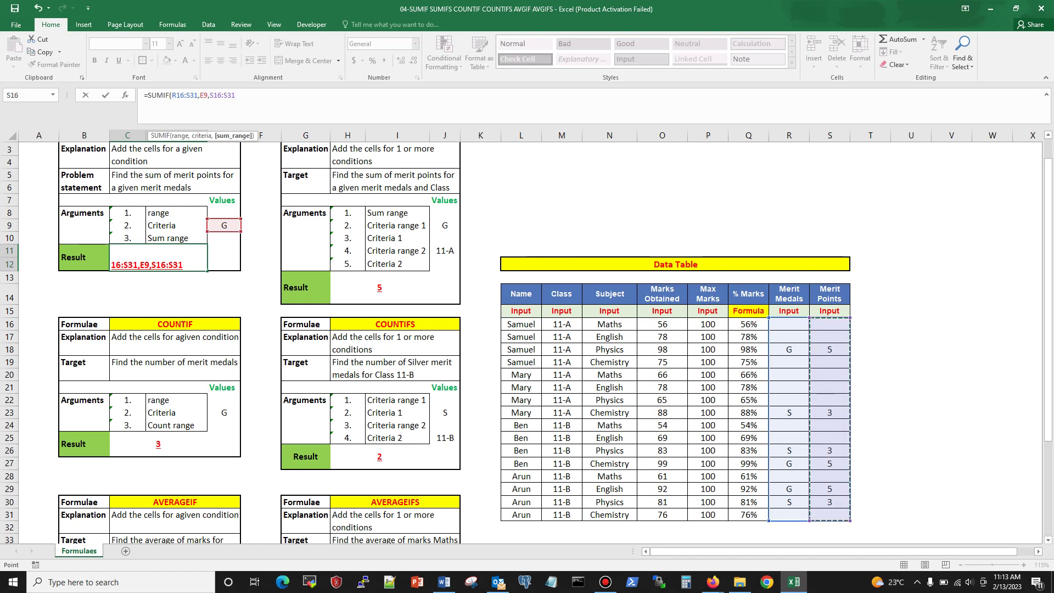
pyautogui.press('F2')
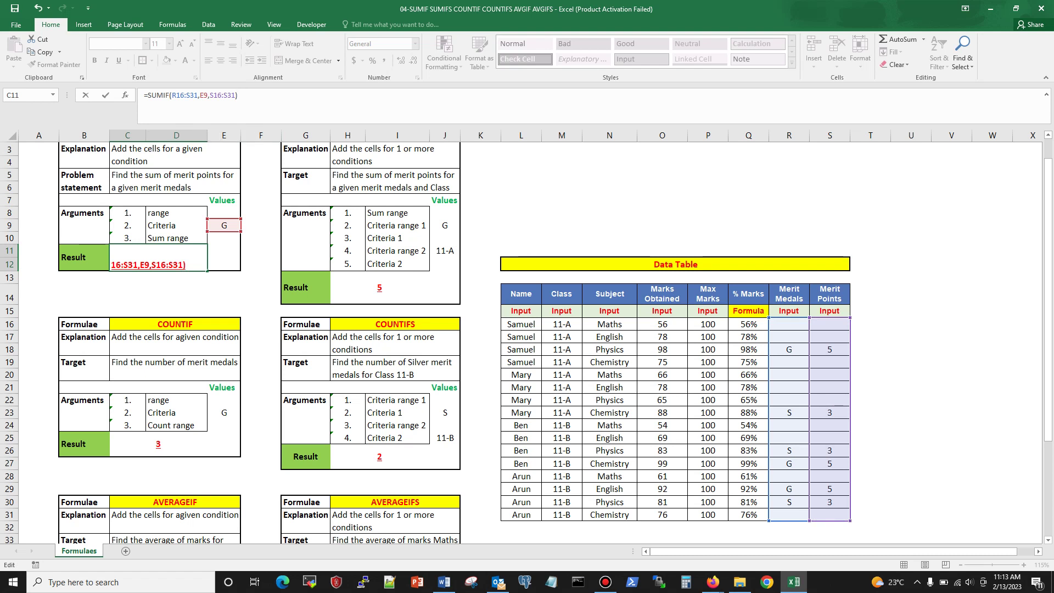
pyautogui.press('Return')
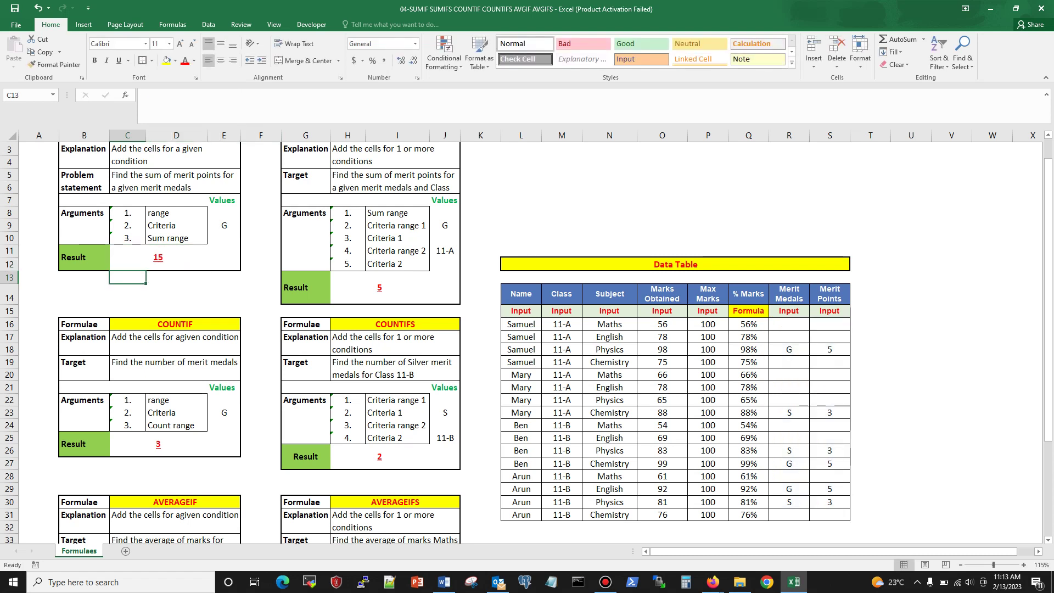
# Step: Check the SUMIF result in C11 against the merit points of the G medal rows in the Data Table
pyautogui.click(158, 257)
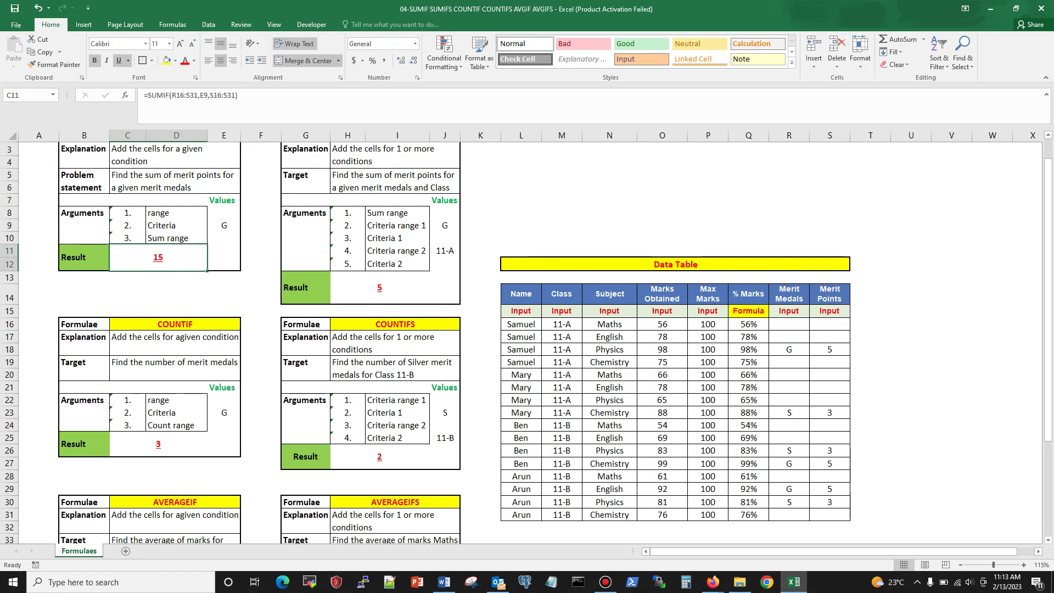
pyautogui.click(829, 349)
pyautogui.click(788, 464)
pyautogui.click(829, 463)
pyautogui.click(788, 489)
pyautogui.click(829, 489)
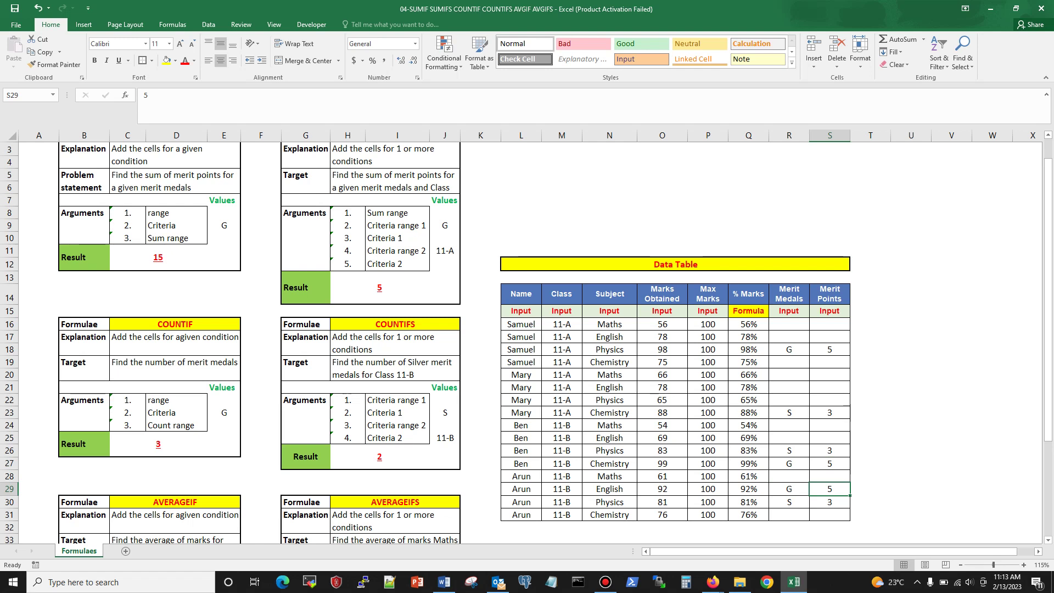
pyautogui.click(158, 258)
pyautogui.scroll(1, 158, 258)
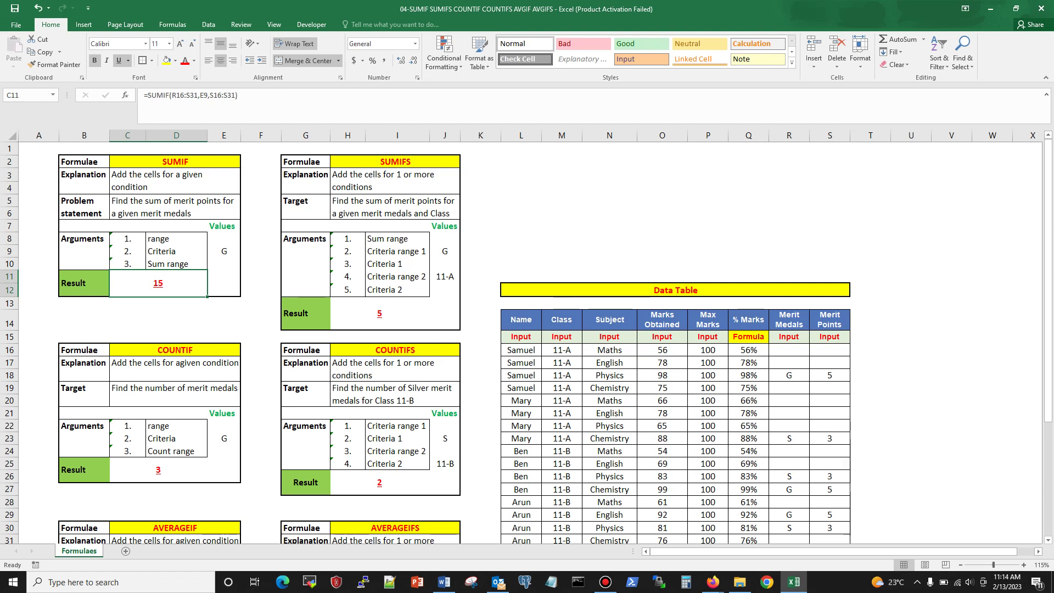
pyautogui.click(379, 313)
pyautogui.press('F2')
pyautogui.moveTo(303, 94); pyautogui.dragTo(174, 95)
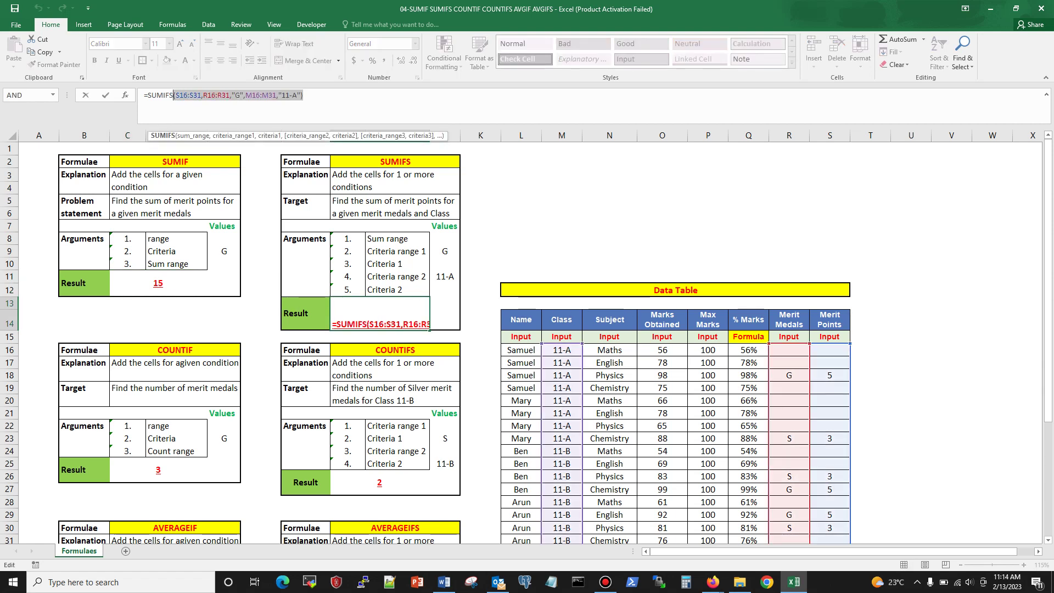
pyautogui.press('BackSpace')
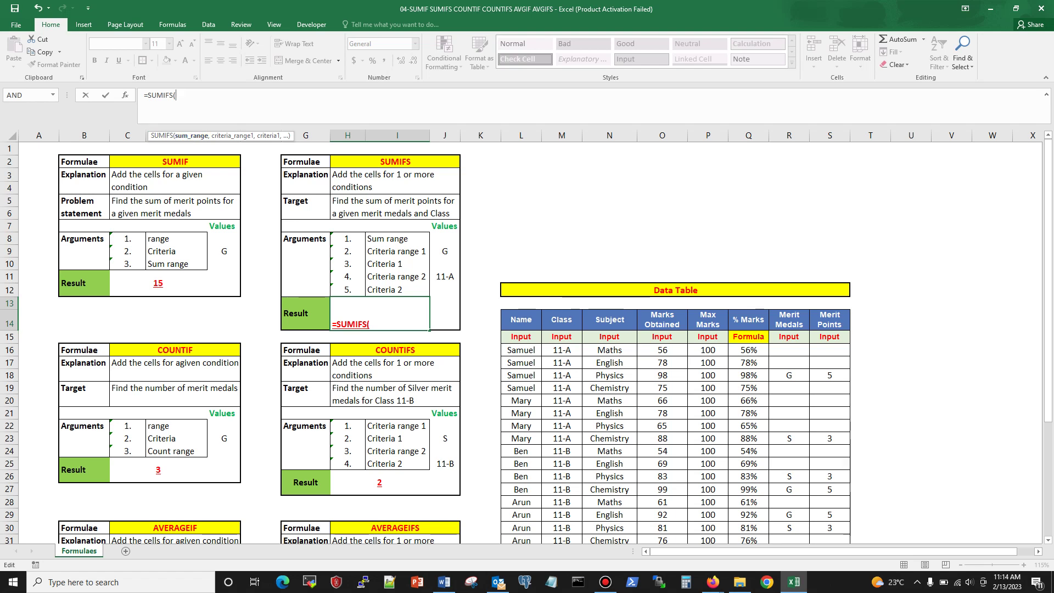
pyautogui.moveTo(829, 350); pyautogui.dragTo(829, 514)
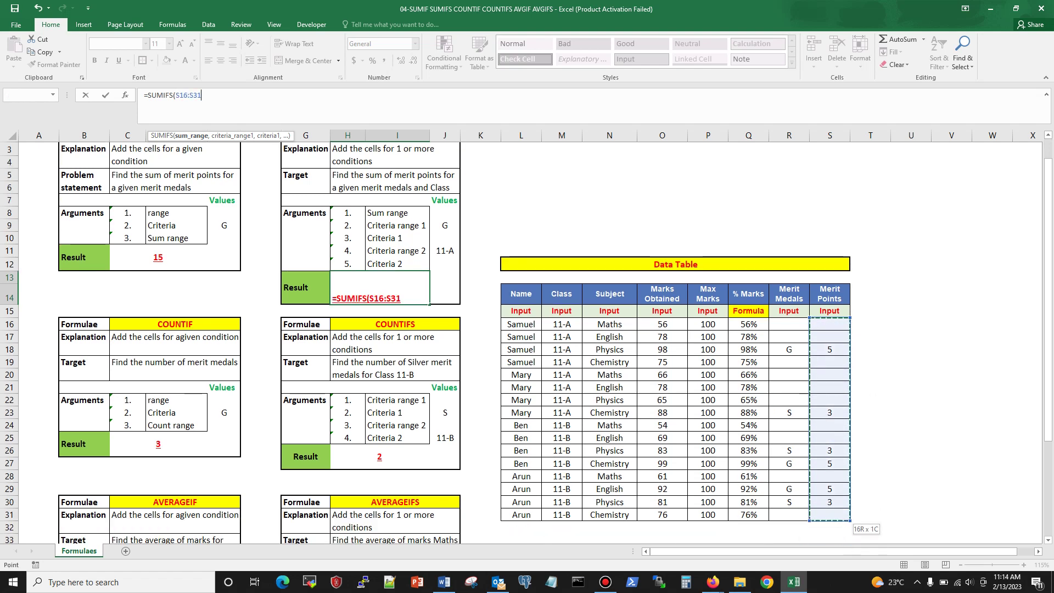
pyautogui.write(',')
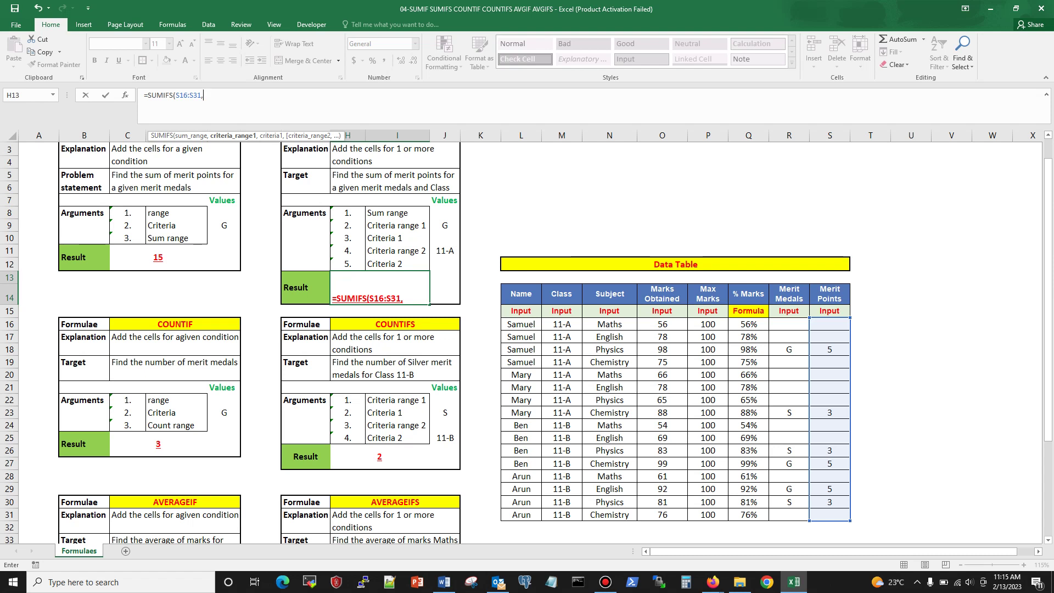
pyautogui.click(561, 324)
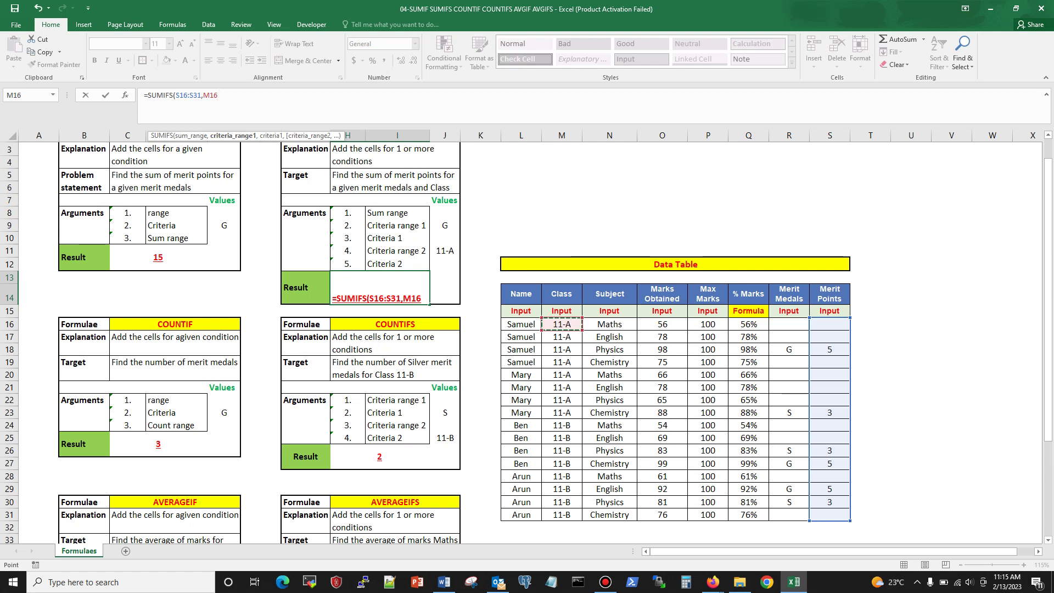
pyautogui.moveTo(789, 324); pyautogui.dragTo(795, 516)
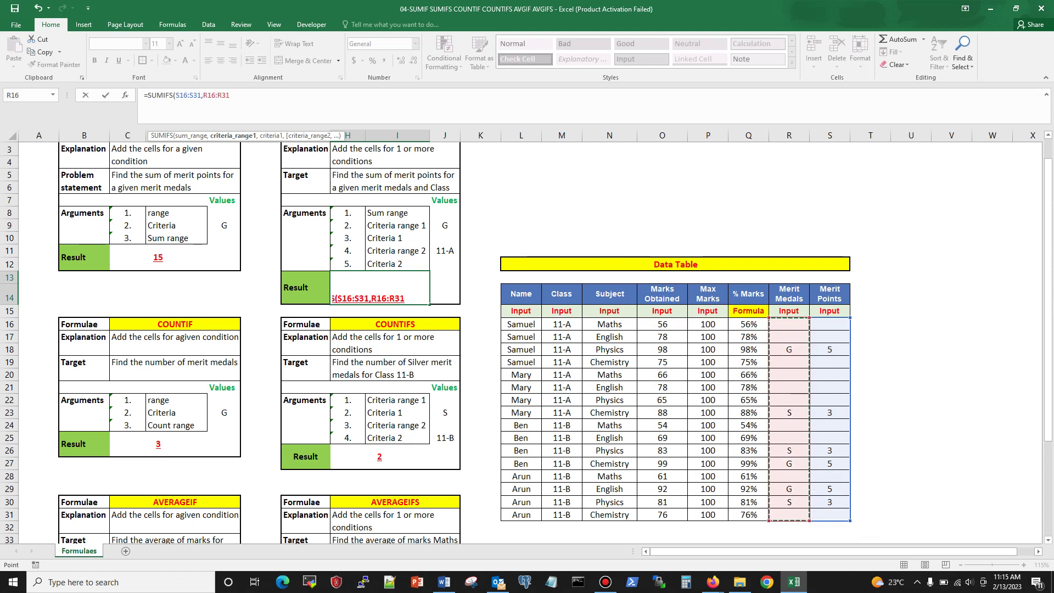
pyautogui.write(',')
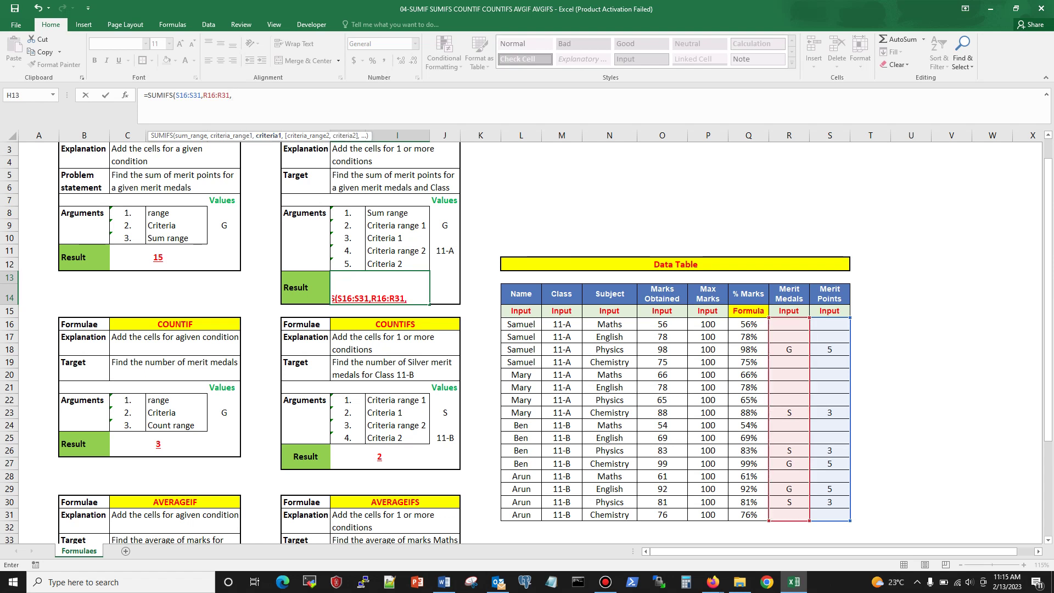
pyautogui.click(444, 226)
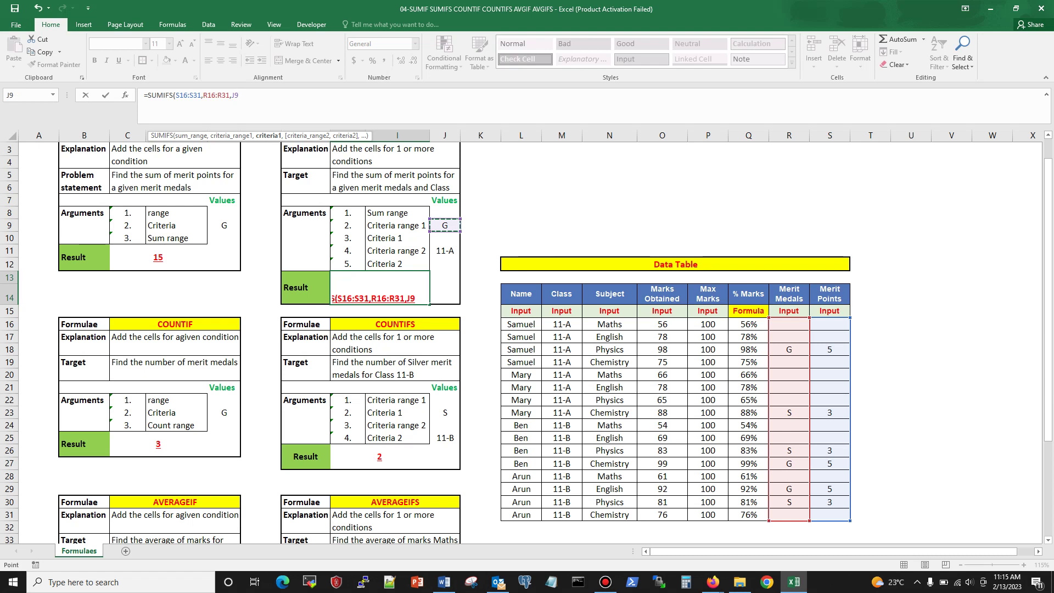
pyautogui.write(',')
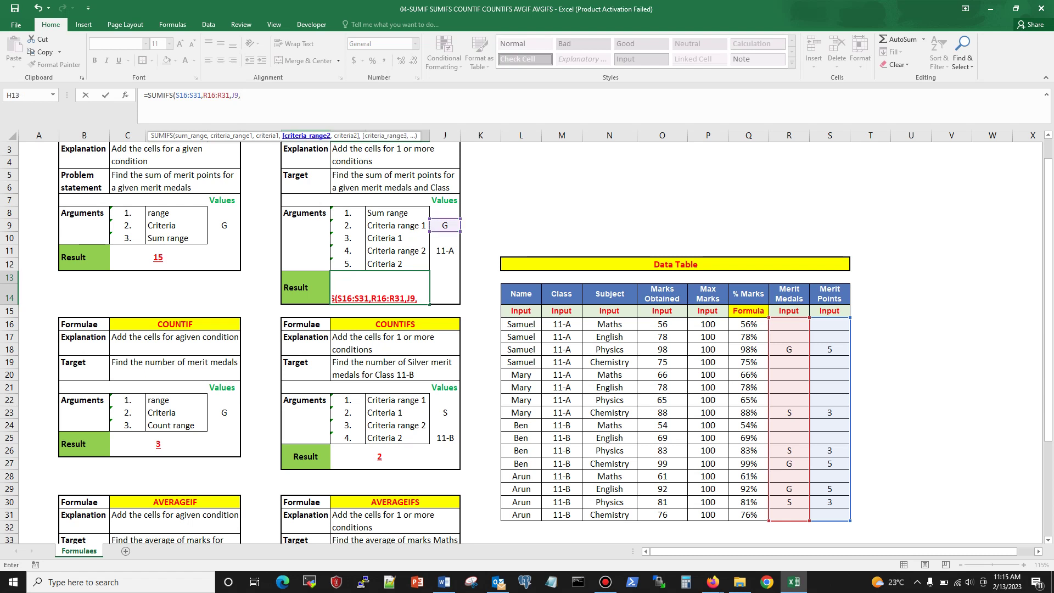
pyautogui.moveTo(561, 324); pyautogui.dragTo(581, 516)
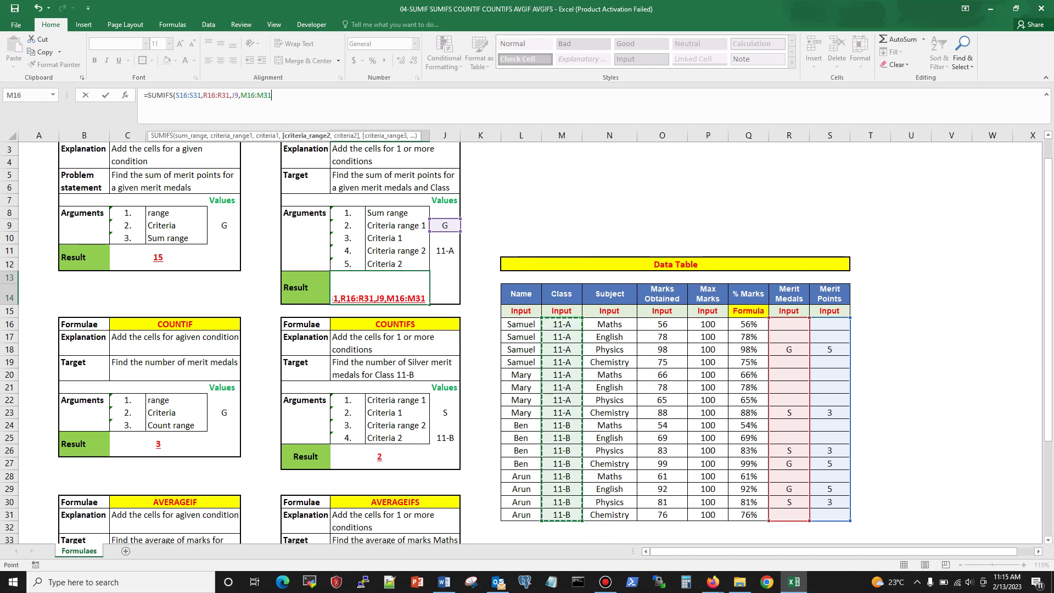
pyautogui.write(',')
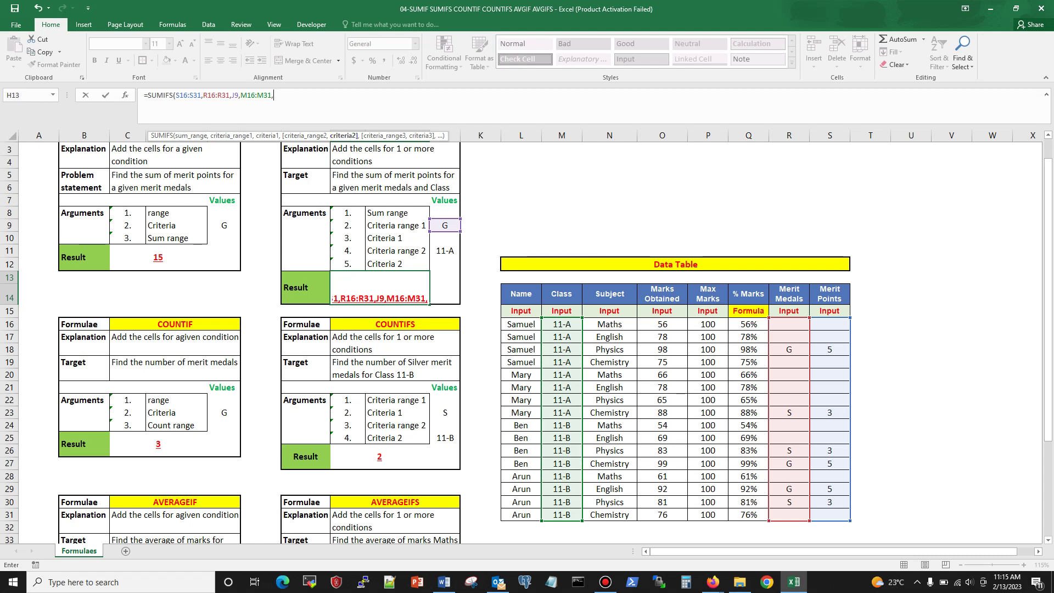
pyautogui.click(444, 251)
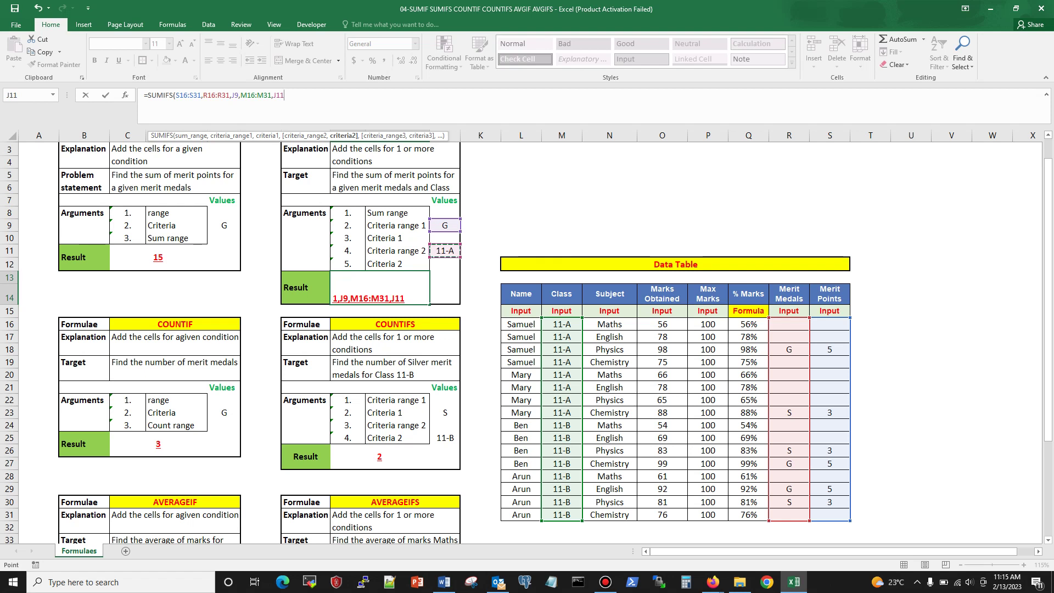
pyautogui.write(')')
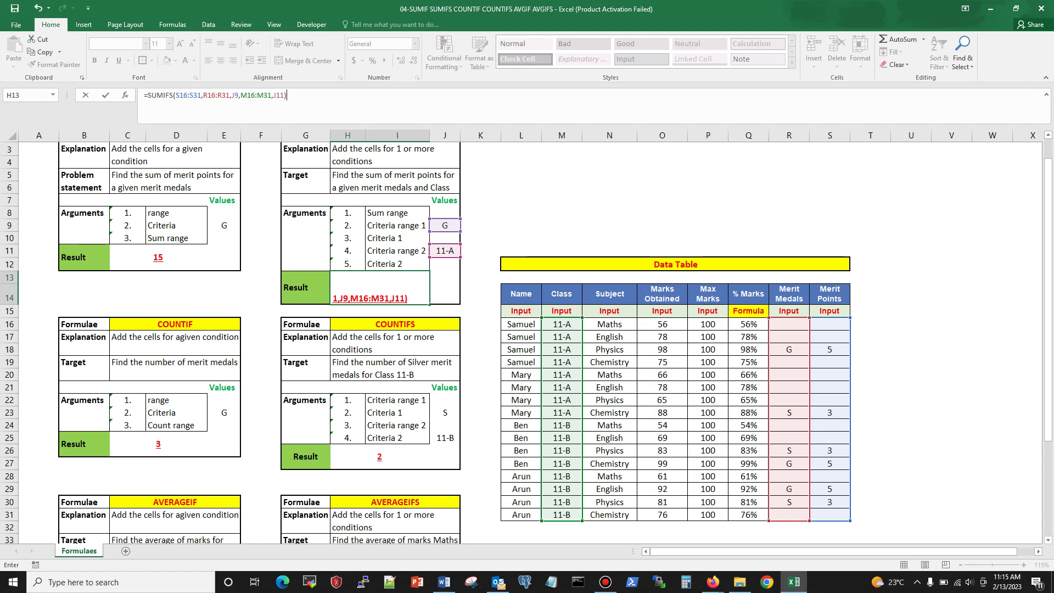
pyautogui.press('BackSpace')
pyautogui.press('BackSpace')
pyautogui.write('2)')
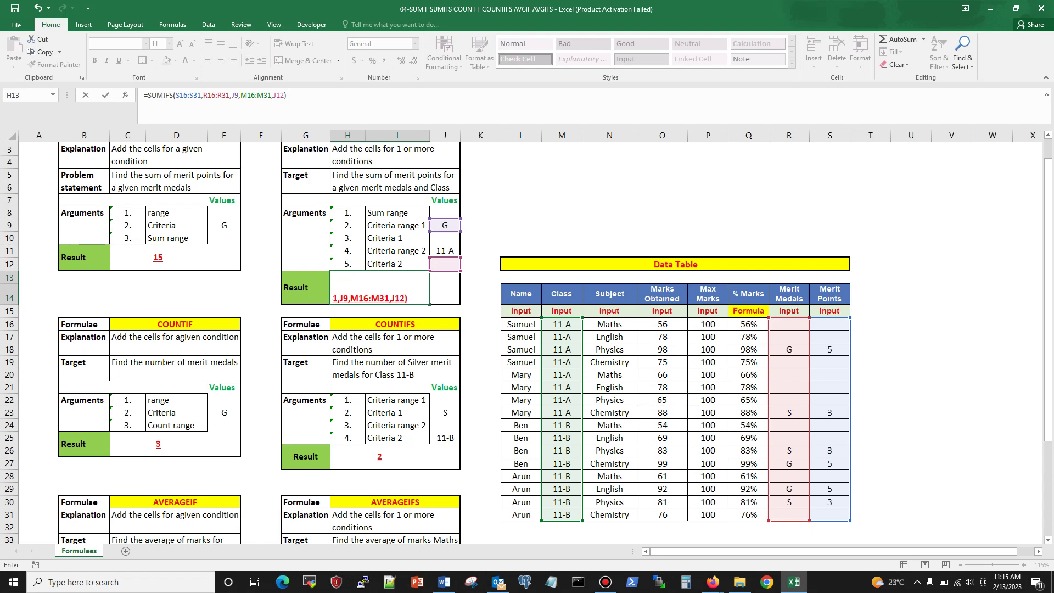
pyautogui.press('Escape')
# Step: Copy the SUMIFS value G from J9 into J10 and the class 11-A from J11 into J12
pyautogui.click(445, 226)
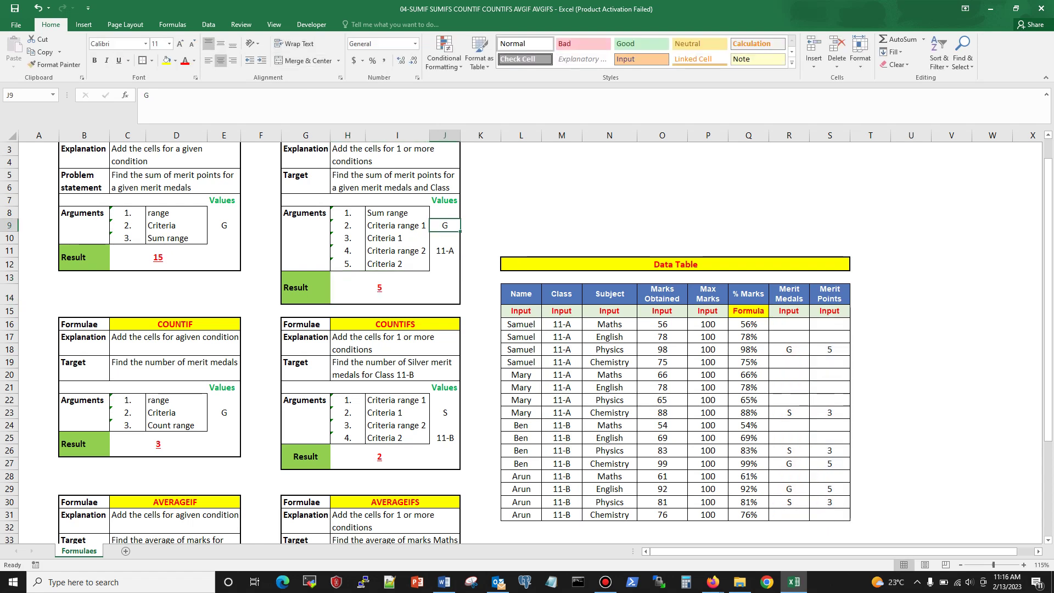
pyautogui.hotkey('ctrl', 'c')
pyautogui.press('Down')
pyautogui.hotkey('ctrl', 'v')
pyautogui.press('Down')
pyautogui.hotkey('ctrl', 'c')
pyautogui.press('Down')
pyautogui.hotkey('ctrl', 'v')
# Step: Clear cells J9 and J11 beside the Criteria range 1 and Criteria range 2 arguments
pyautogui.press('Up')
pyautogui.press('Up')
pyautogui.press('Up')
pyautogui.press('Delete')
pyautogui.press('Down')
pyautogui.press('Down')
pyautogui.press('Delete')
pyautogui.click(521, 226)
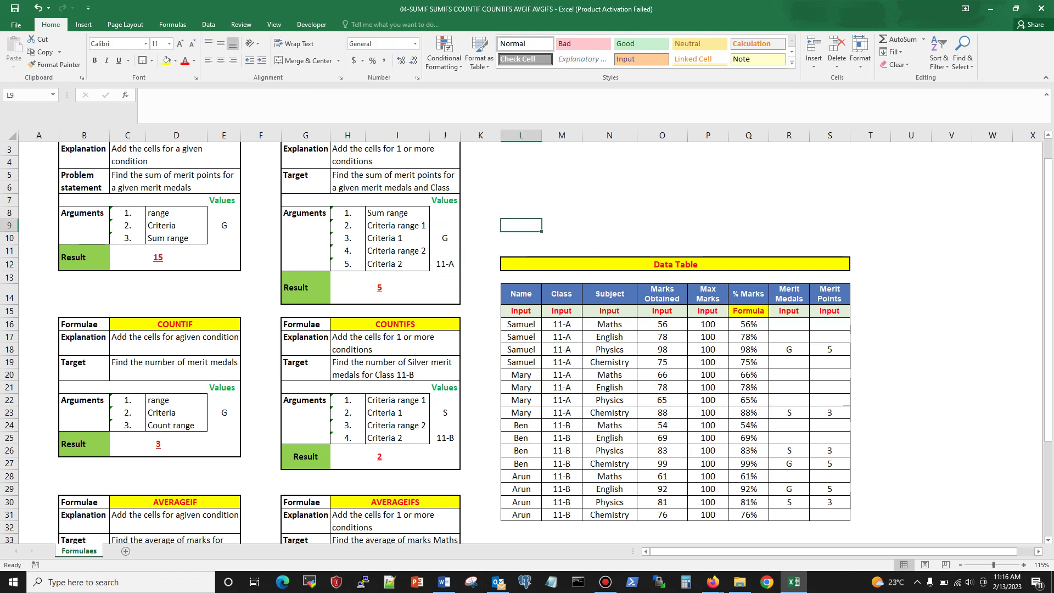
# Step: Remove every argument after the sum range S16:S31 from the SUMIFS formula in H13
pyautogui.click(379, 287)
pyautogui.click(329, 96)
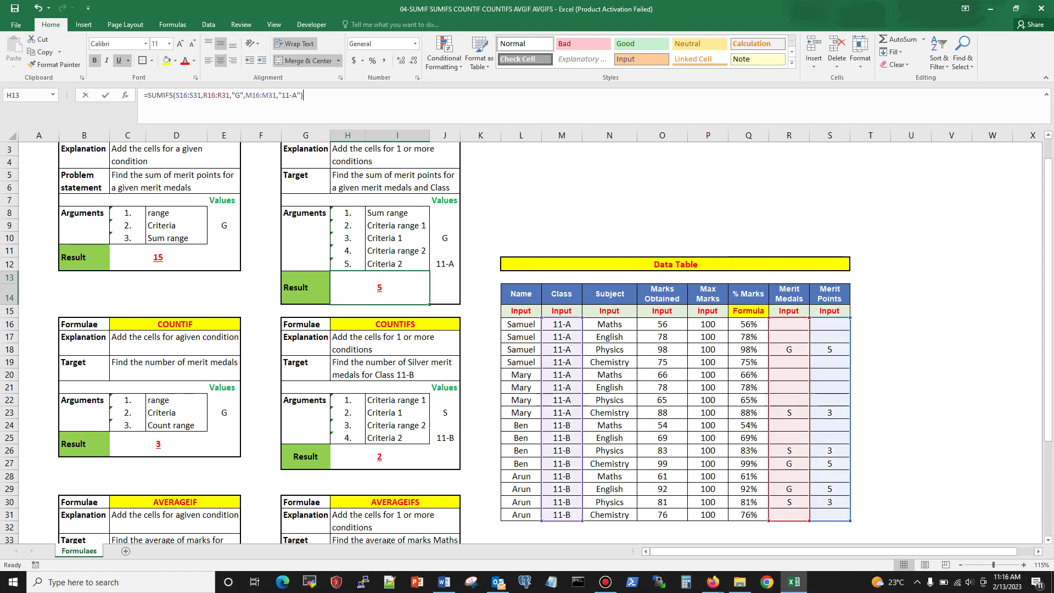
pyautogui.press('BackSpace')
pyautogui.press('BackSpace')
pyautogui.press('BackSpace')
pyautogui.press('BackSpace')
pyautogui.press('BackSpace')
pyautogui.press('BackSpace')
pyautogui.press('BackSpace')
pyautogui.press('BackSpace')
pyautogui.press('BackSpace')
pyautogui.press('BackSpace')
pyautogui.press('BackSpace')
pyautogui.press('BackSpace')
pyautogui.press('BackSpace')
pyautogui.press('BackSpace')
pyautogui.press('BackSpace')
pyautogui.press('BackSpace')
pyautogui.press('BackSpace')
pyautogui.press('BackSpace')
pyautogui.press('BackSpace')
pyautogui.press('BackSpace')
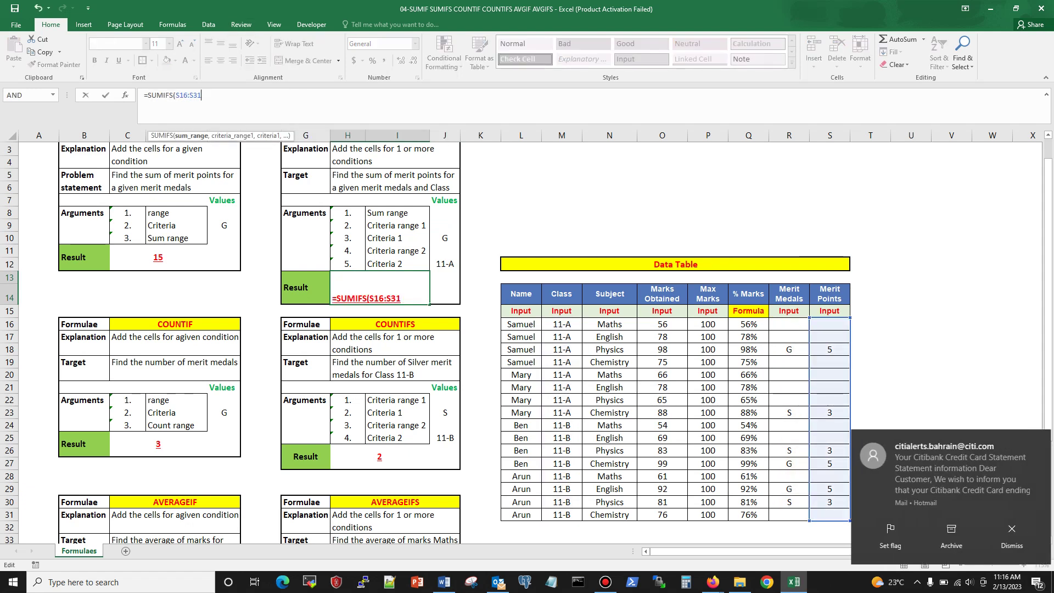
pyautogui.click(1000, 527)
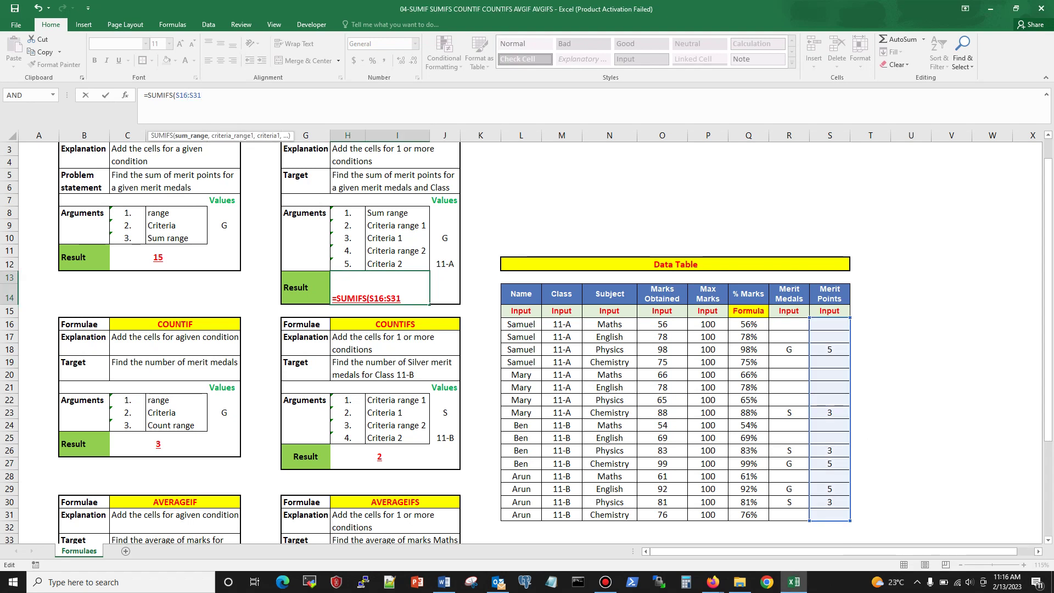
# Step: Add R16:R31 as criteria range 1 and cell J10 as criteria 1 to the SUMIFS formula
pyautogui.write(',')
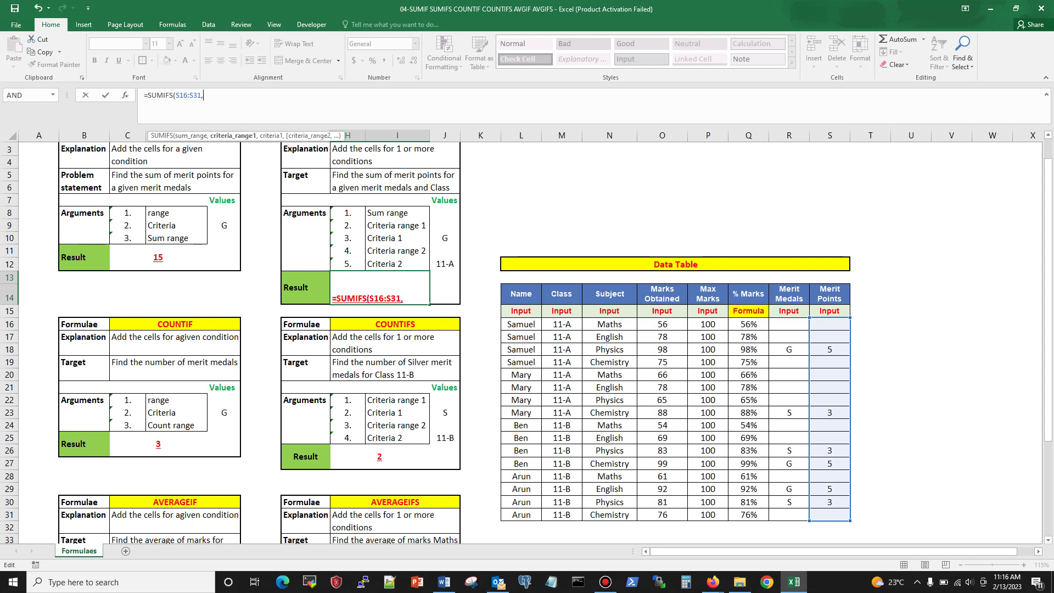
pyautogui.moveTo(789, 324); pyautogui.dragTo(788, 514)
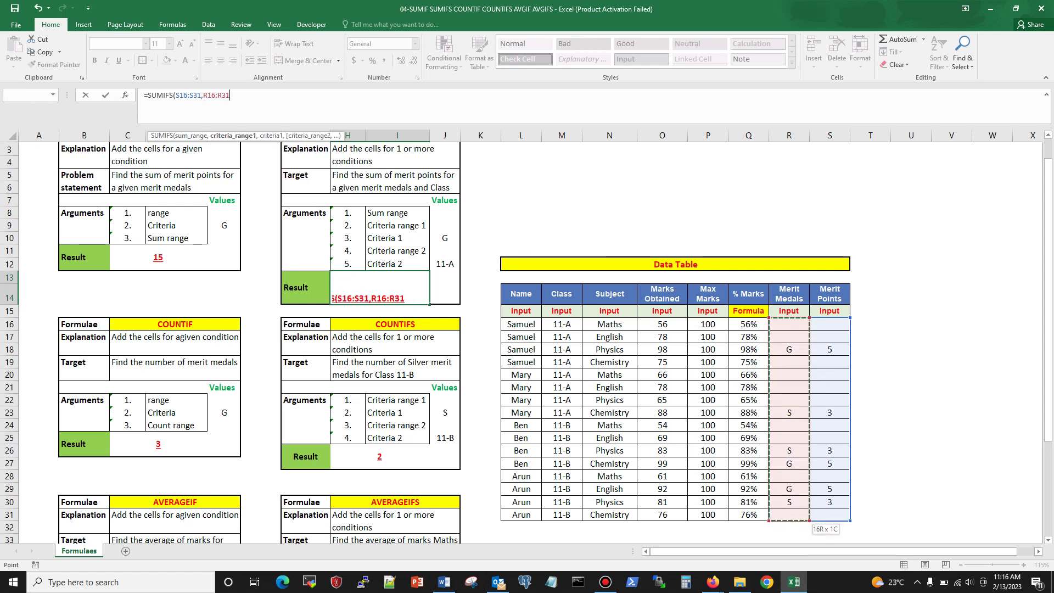
pyautogui.write(',')
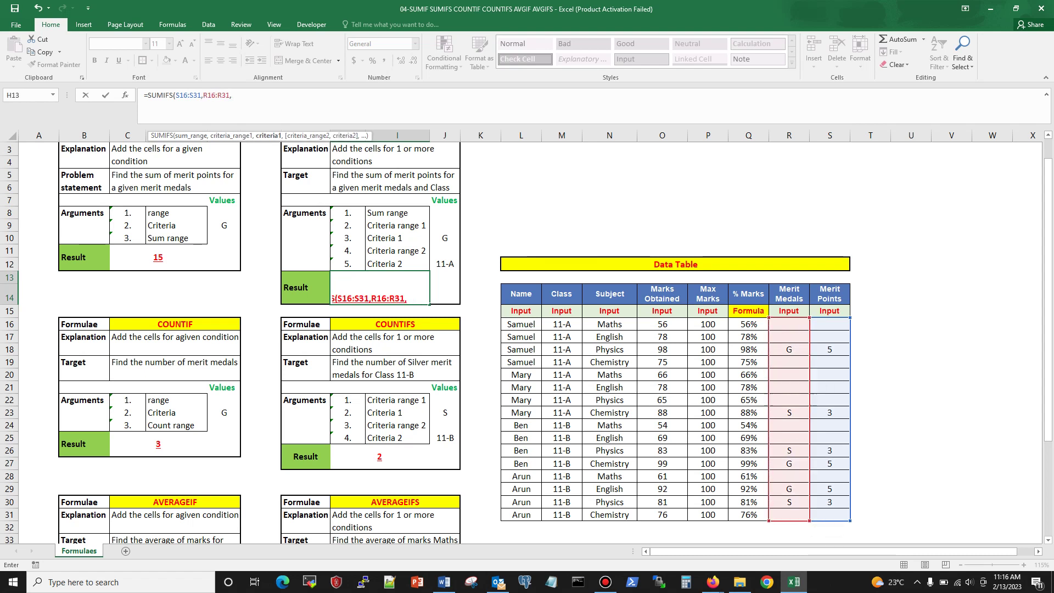
pyautogui.click(444, 238)
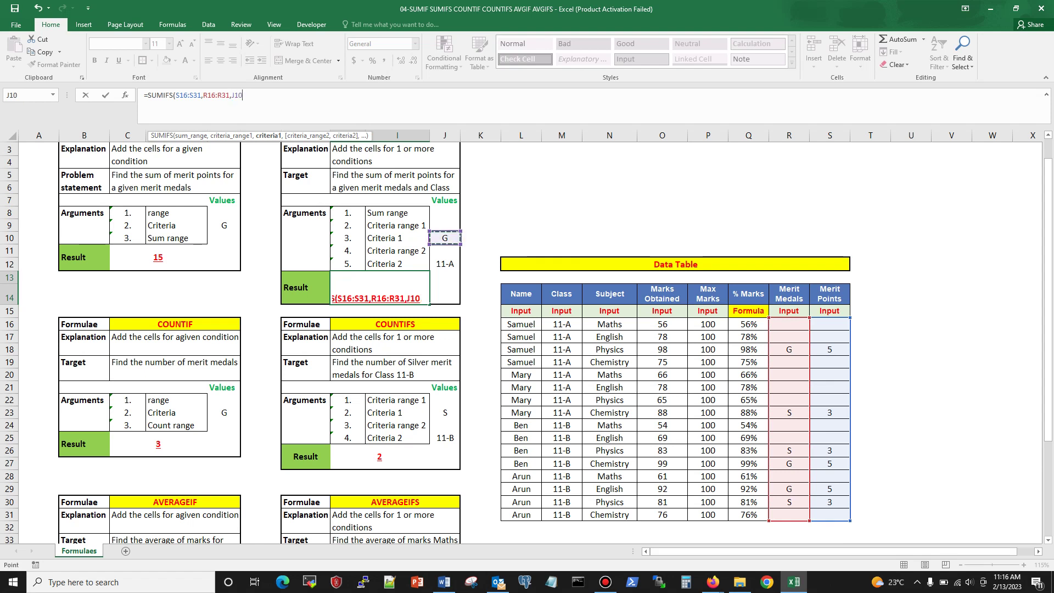
pyautogui.write(',')
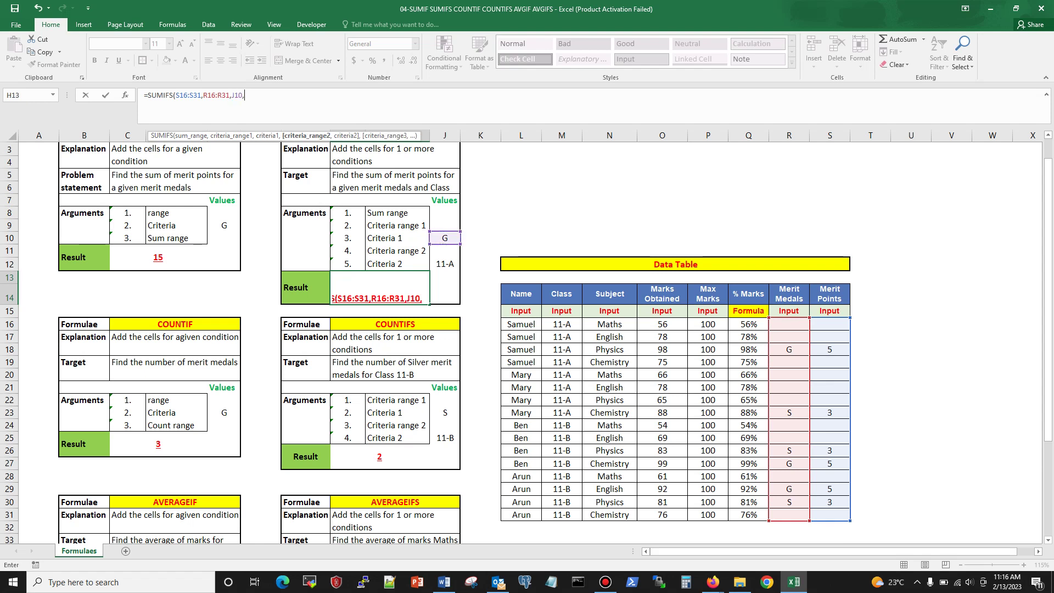
# Step: Complete the SUMIFS formula with M16:M31 as criteria range 2 and cell J12 as criteria 2
pyautogui.moveTo(561, 324); pyautogui.dragTo(562, 514)
pyautogui.write(',')
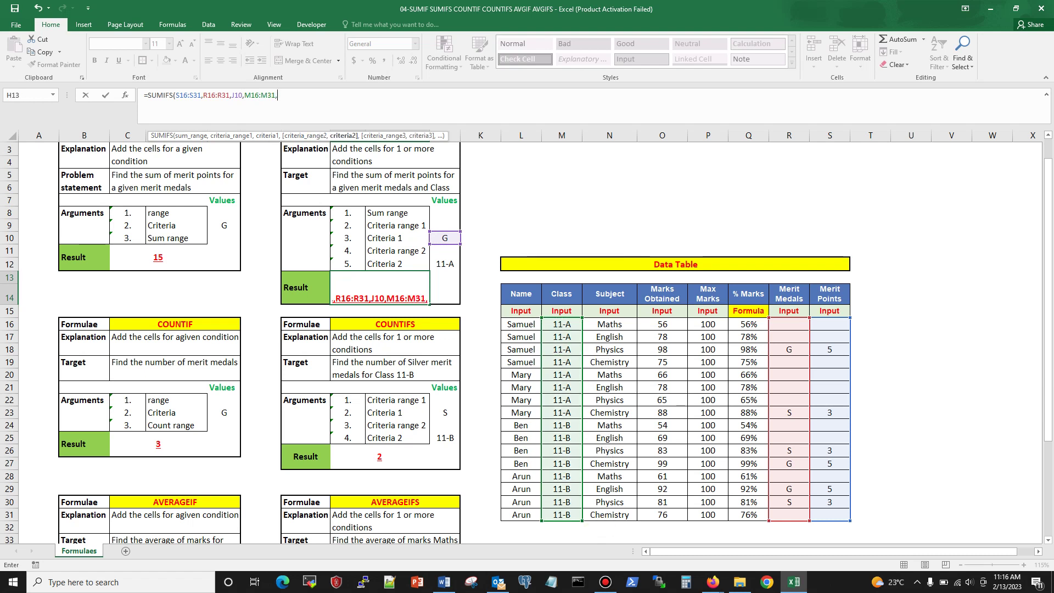
pyautogui.click(444, 264)
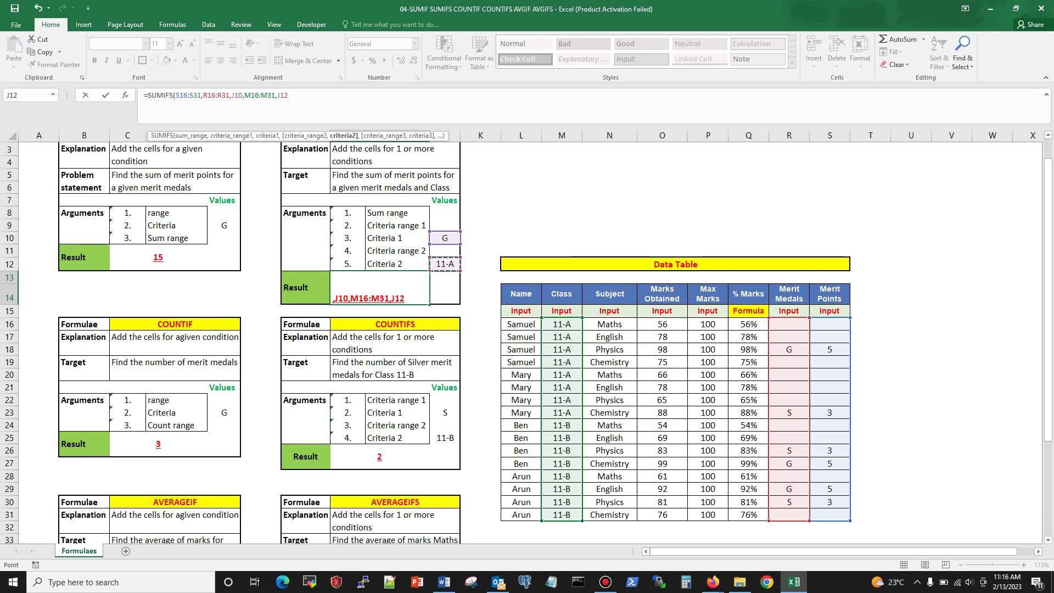
pyautogui.write(')')
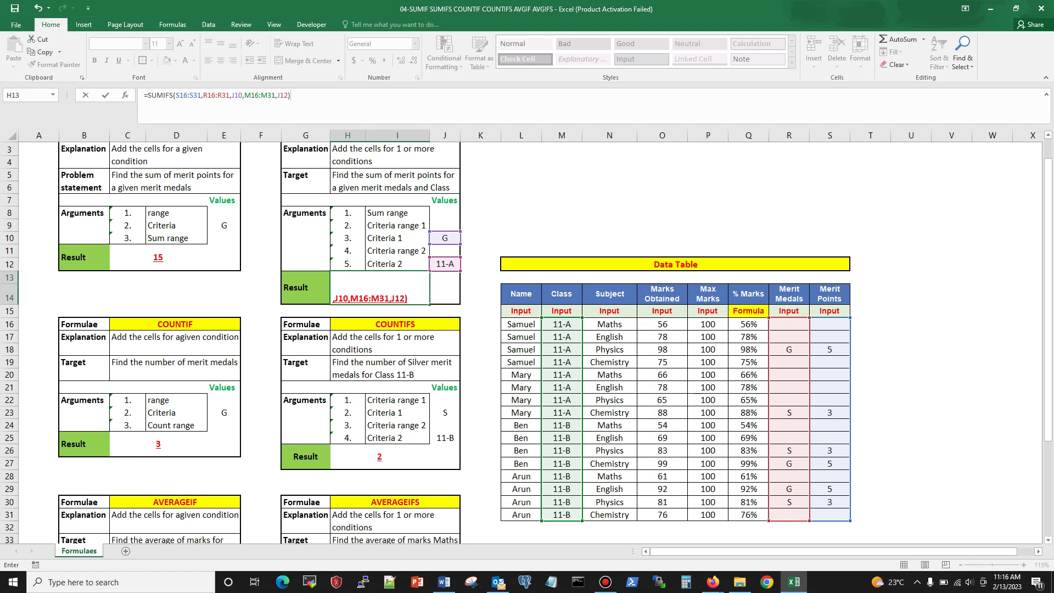
pyautogui.hotkey('ctrl', 'Return')
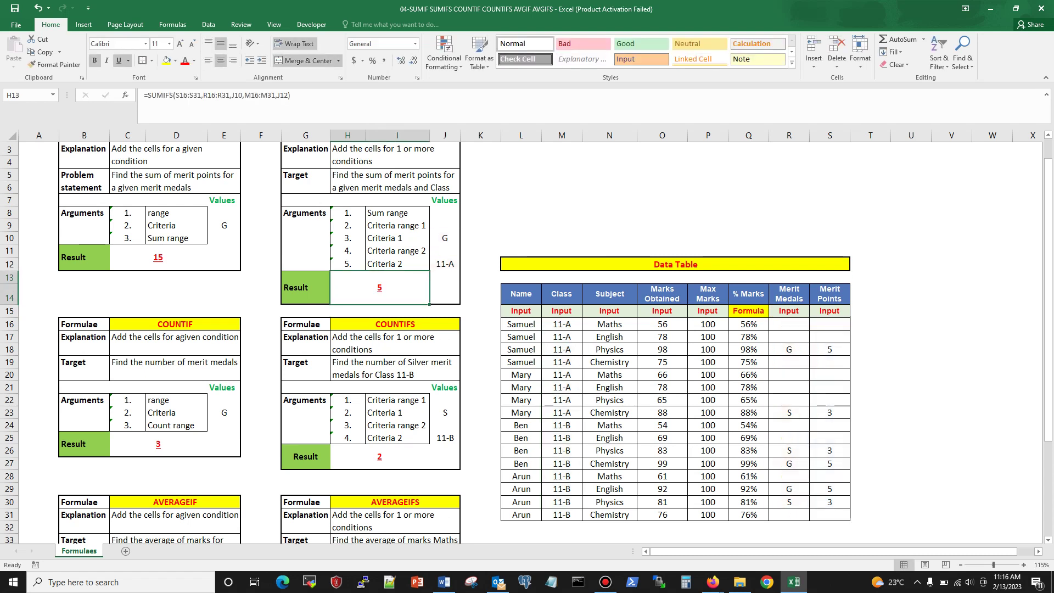
# Step: Check the SUMIFS result against the G medal merit points in the class 11-A rows of the Data Table
pyautogui.click(444, 237)
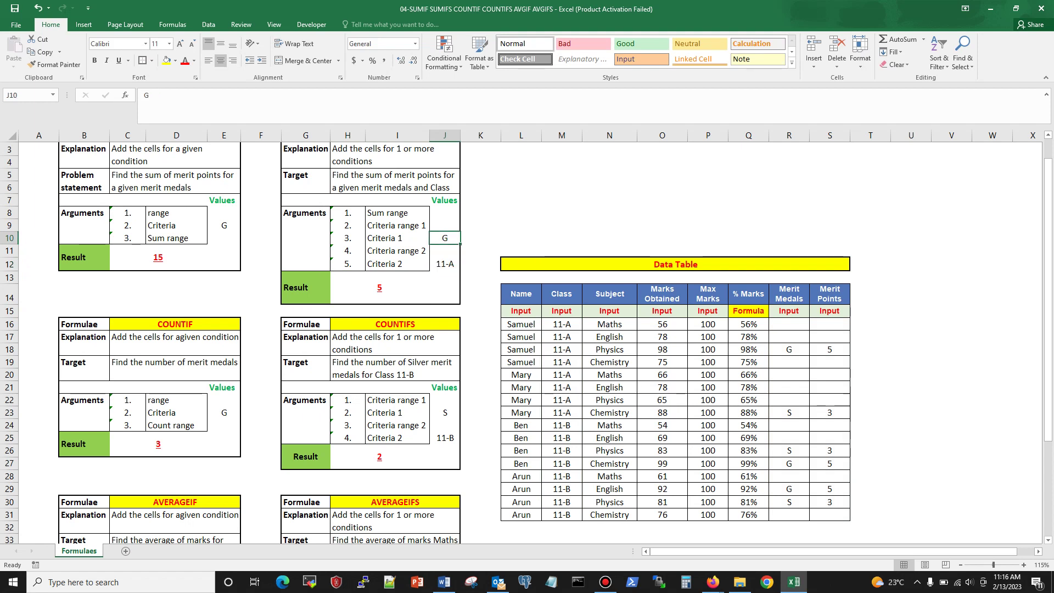
pyautogui.click(789, 349)
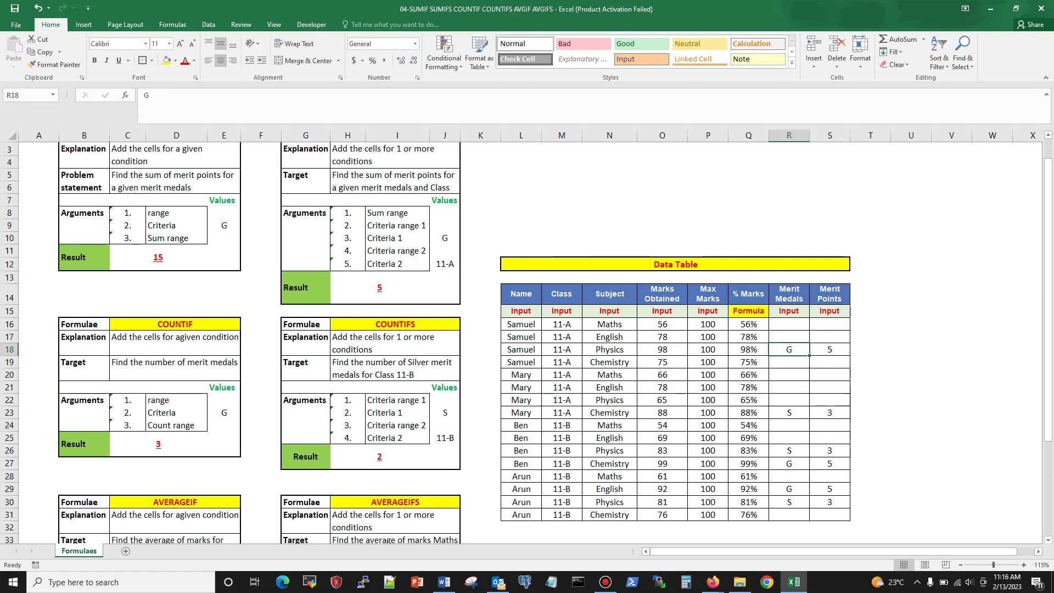
pyautogui.moveTo(561, 412); pyautogui.dragTo(829, 311)
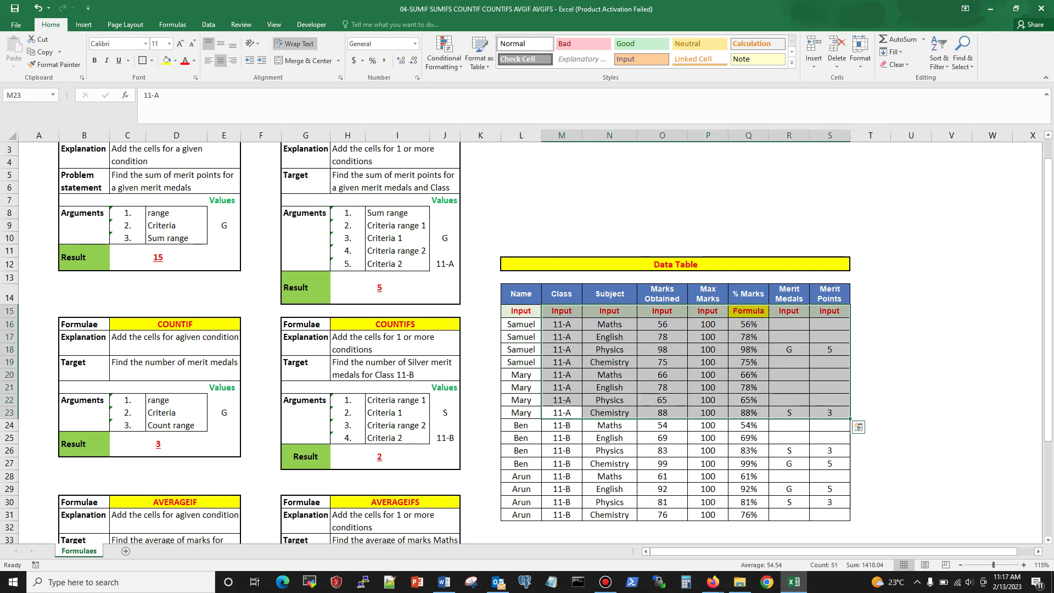
pyautogui.click(829, 349)
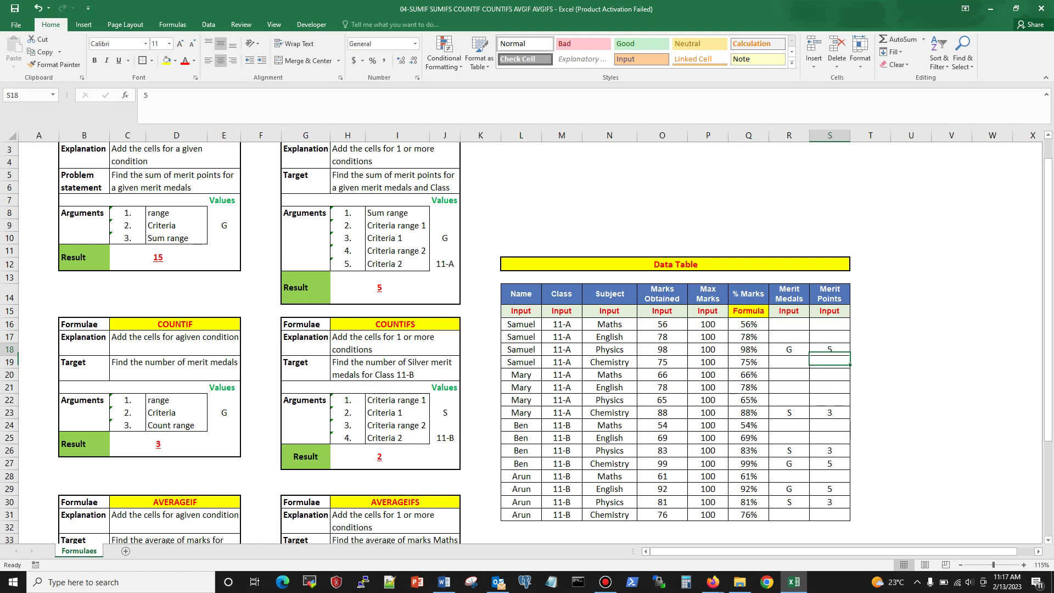
# Step: Change the SUMIFS class criteria in J12 to 11-B
pyautogui.click(444, 264)
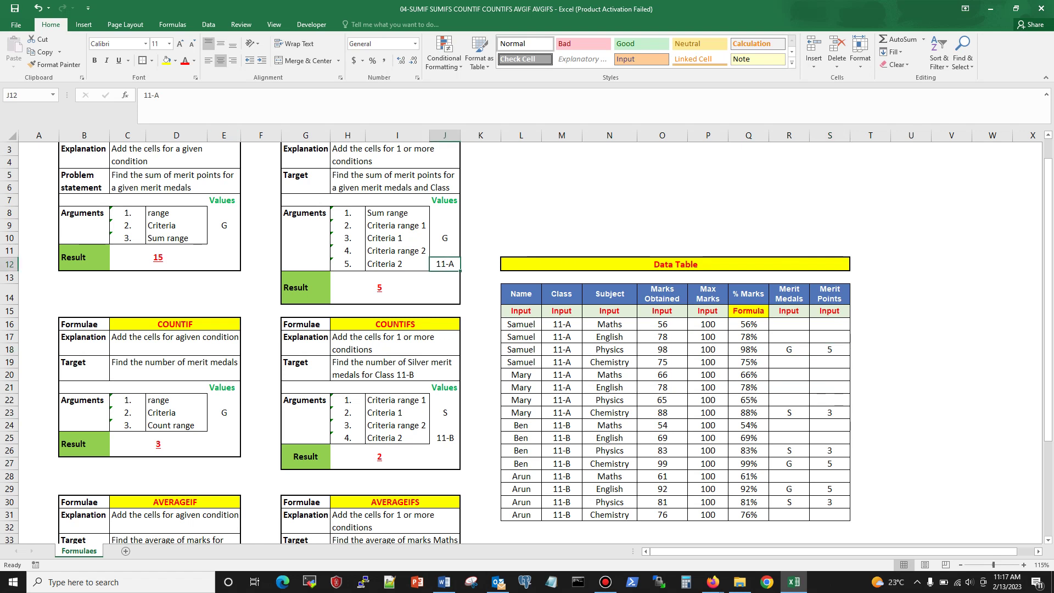
pyautogui.click(156, 95)
pyautogui.doubleClick(157, 95)
pyautogui.write('B')
pyautogui.press('Return')
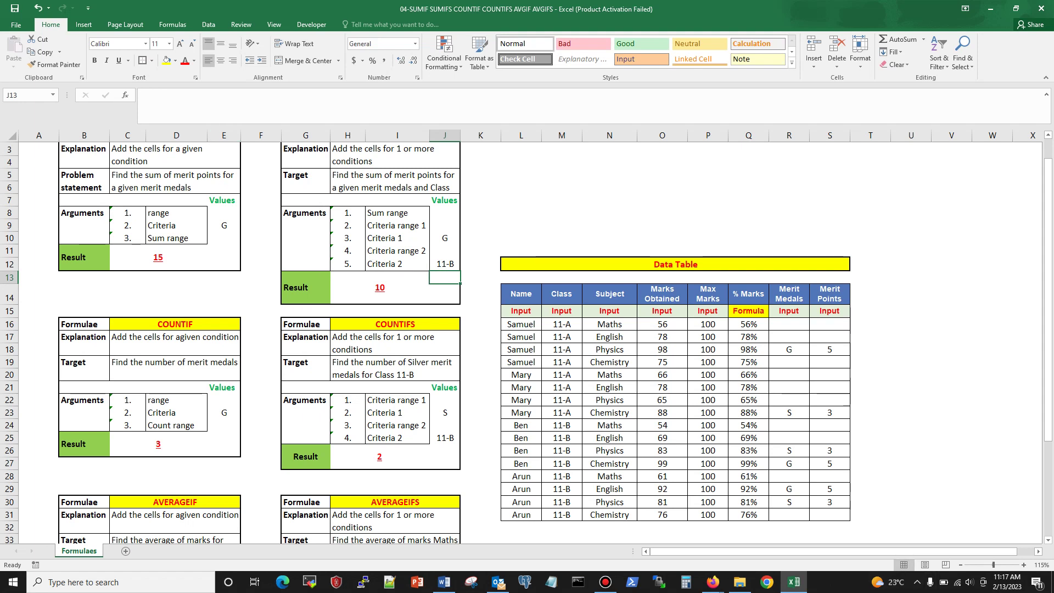
# Step: Check the SUMIFS result against the G medal merit points in the class 11-B rows of the Data Table
pyautogui.moveTo(561, 425); pyautogui.dragTo(830, 488)
pyautogui.click(788, 463)
pyautogui.moveTo(788, 463); pyautogui.dragTo(827, 463)
pyautogui.click(910, 400)
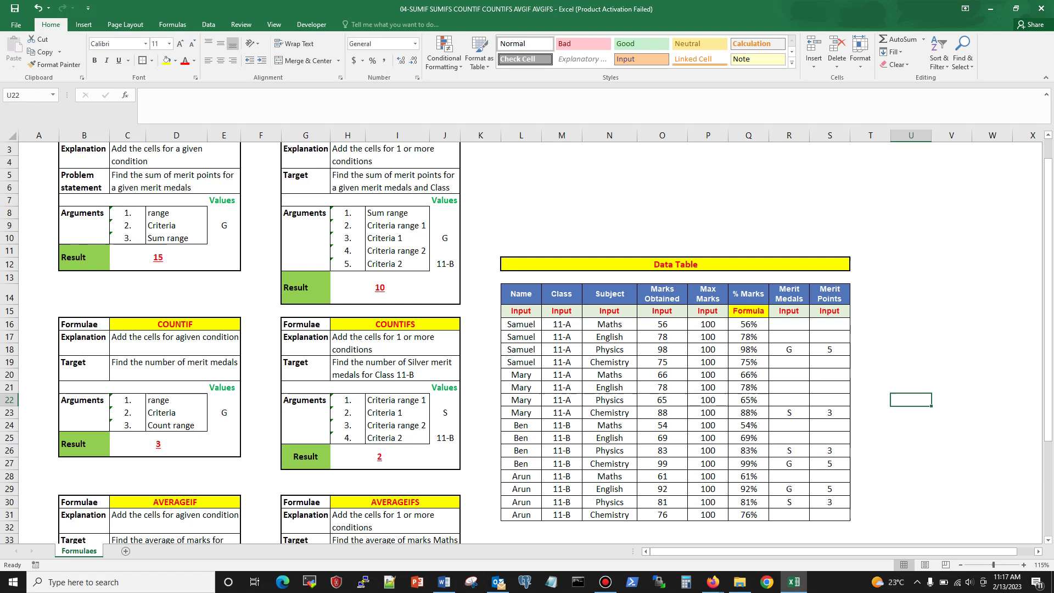
pyautogui.scroll(1, 525, 341)
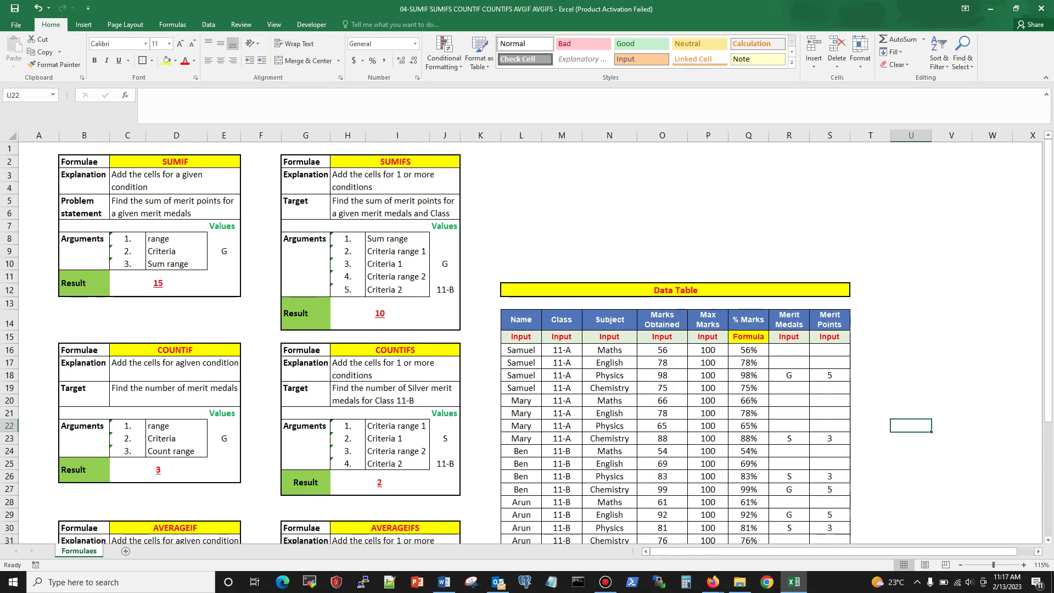